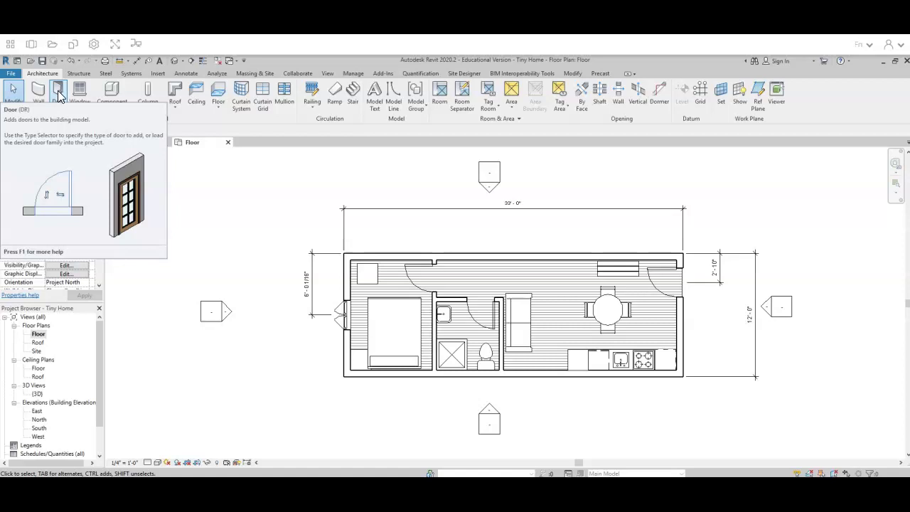
Start placing a door and browse the Load Family dialog to the US Imperial library.
click(112, 93)
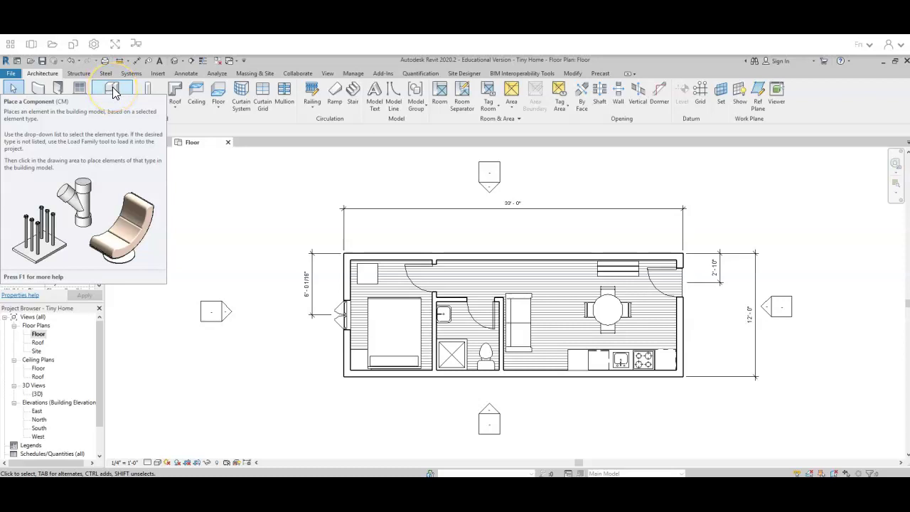
click(58, 91)
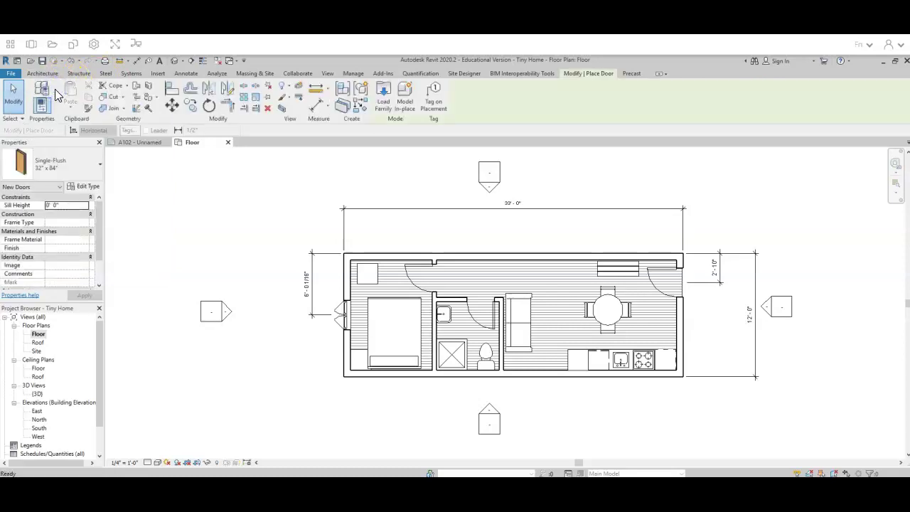
click(60, 163)
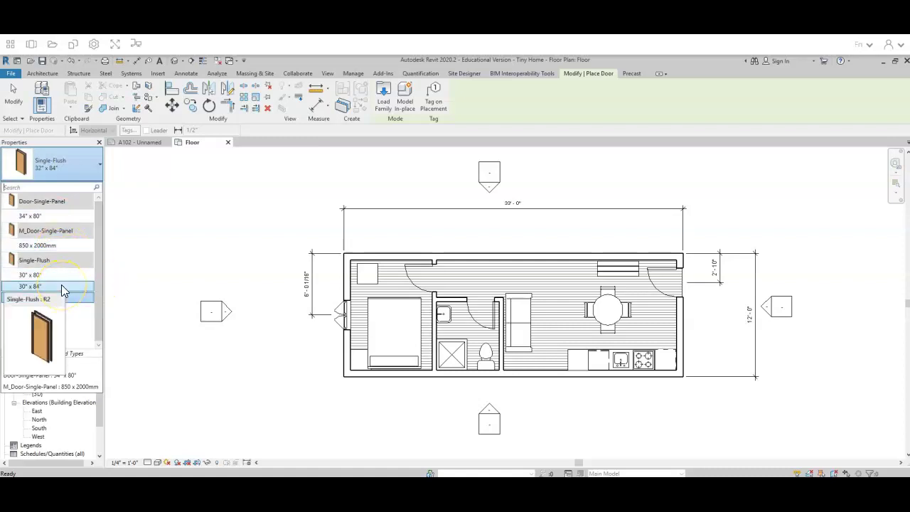
click(384, 94)
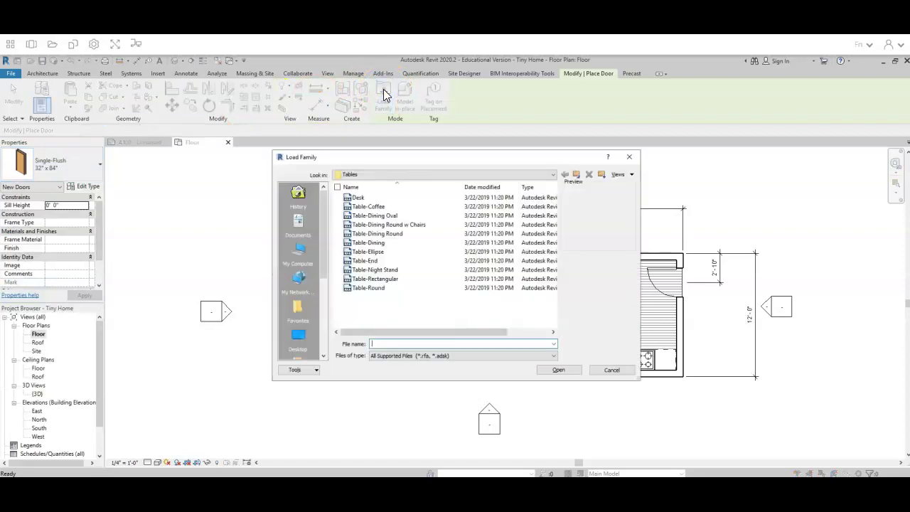
click(383, 176)
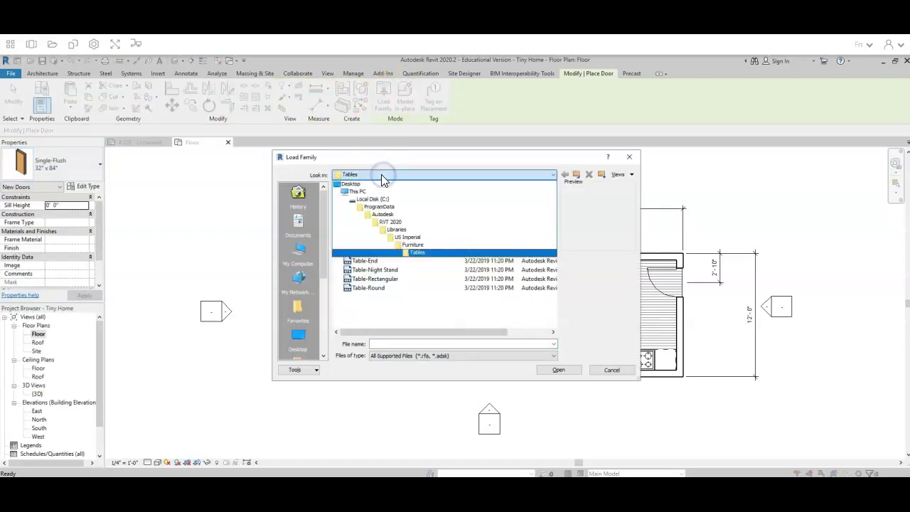
click(407, 238)
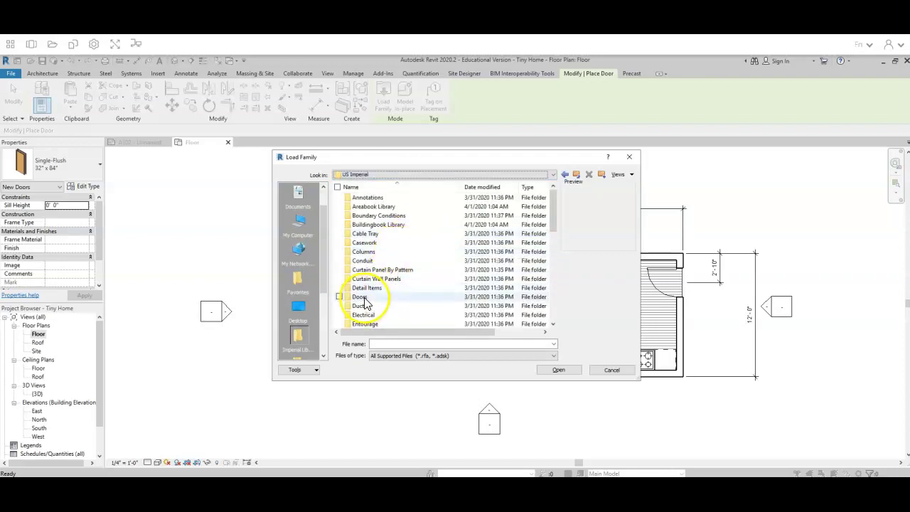
Open the Doors folder and preview each family from Door-Curtain-Wall-Double-Glass to Door-Single-Panel.
double_click(360, 297)
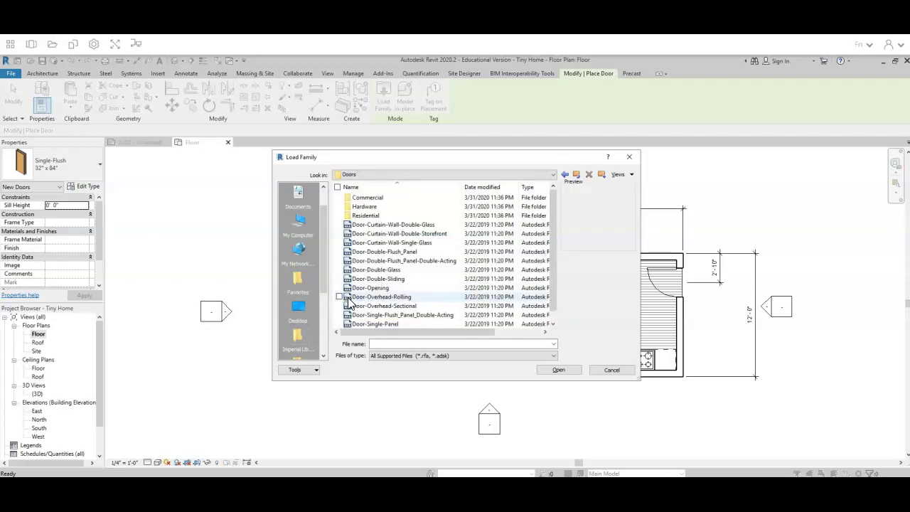
click(370, 226)
click(372, 234)
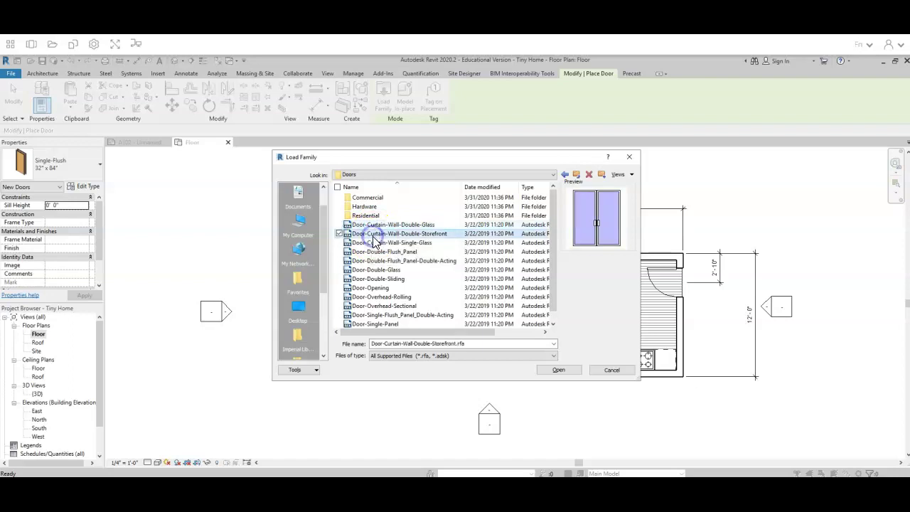
click(375, 244)
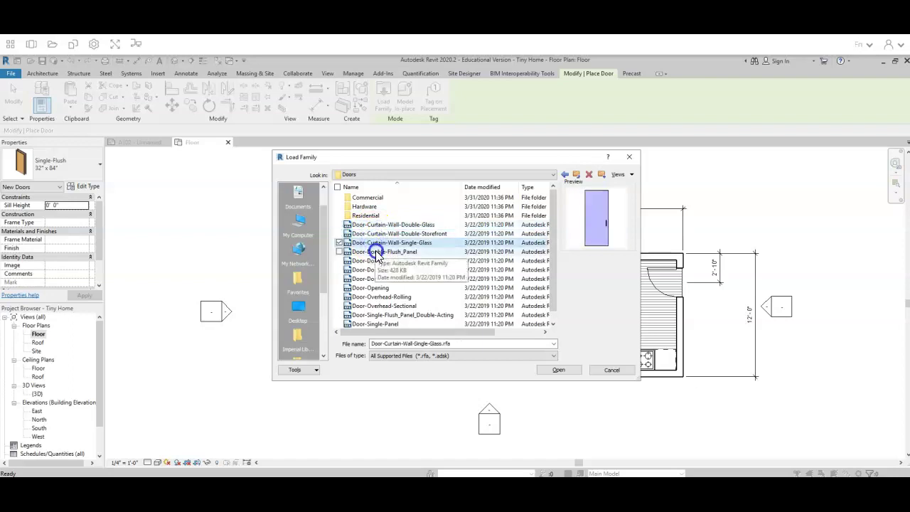
click(379, 252)
click(382, 261)
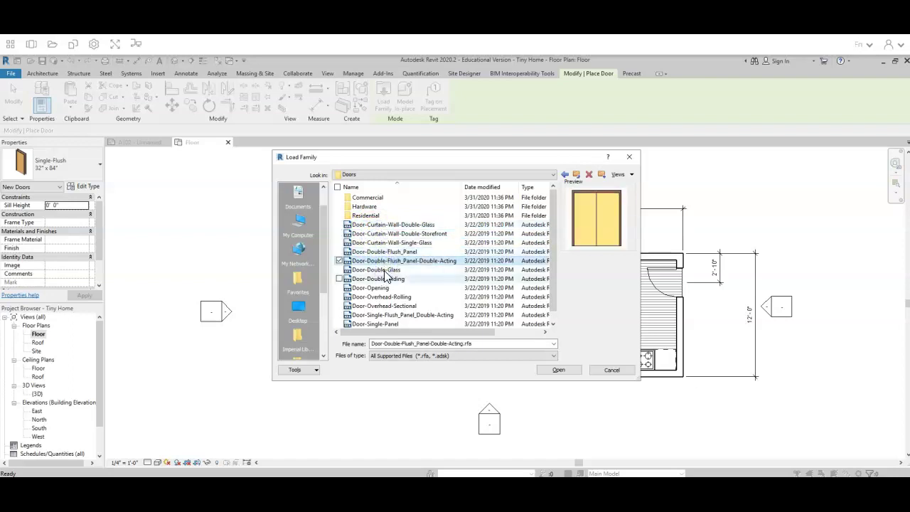
click(384, 271)
click(384, 279)
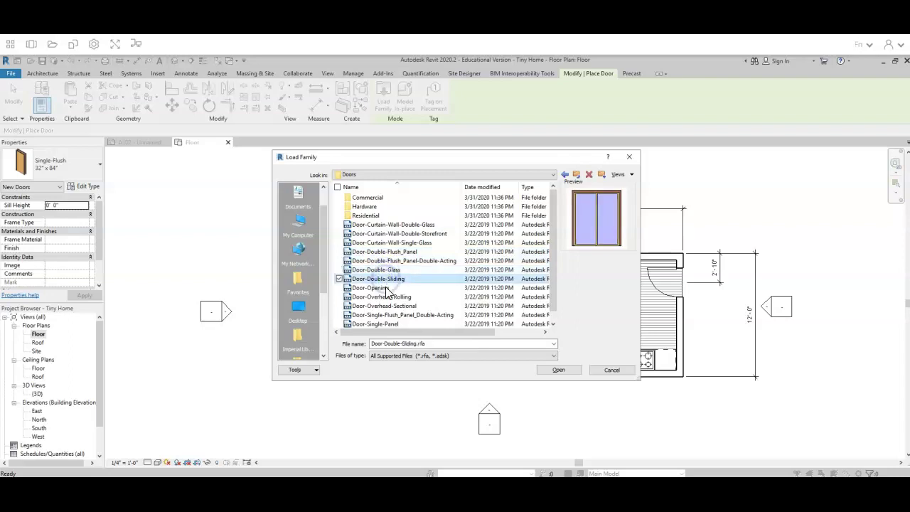
click(385, 288)
click(386, 297)
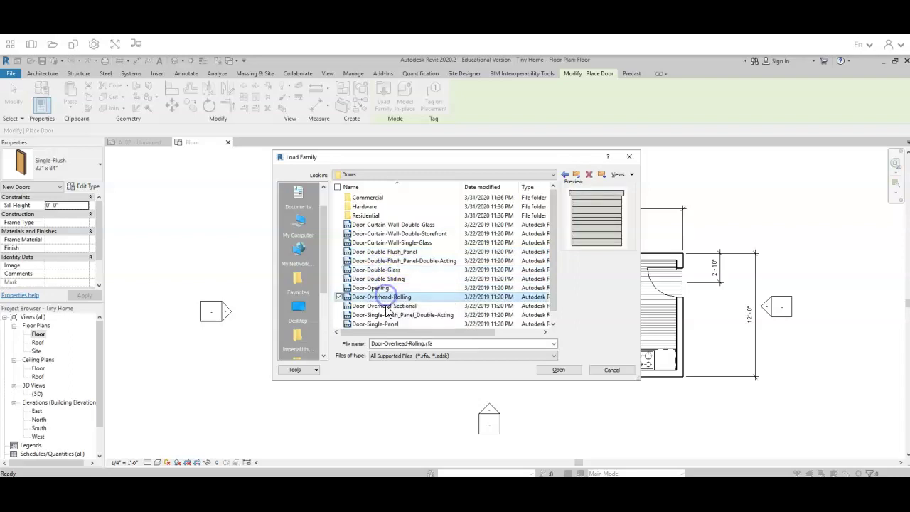
click(387, 307)
click(384, 316)
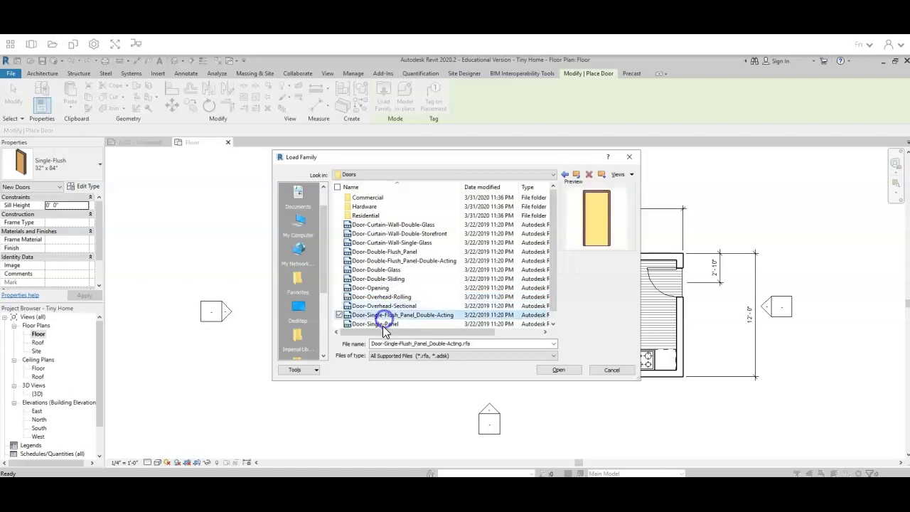
click(382, 326)
click(383, 315)
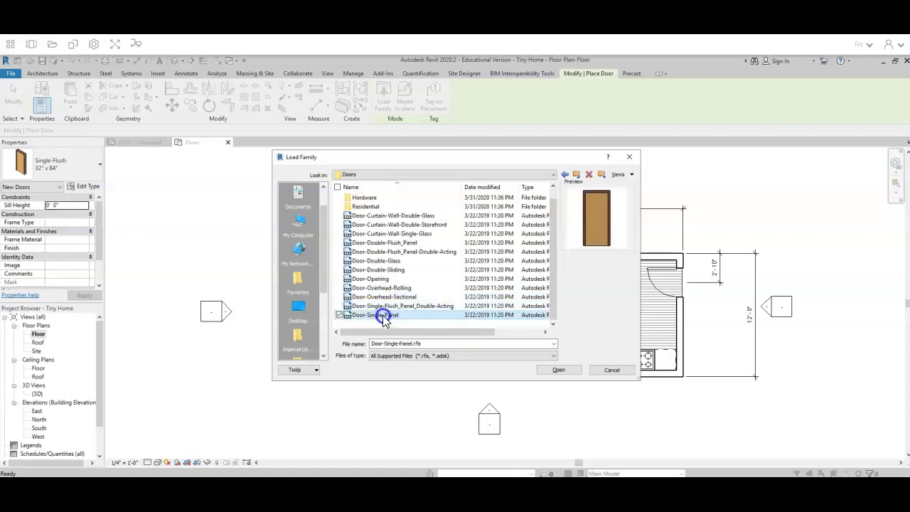
Re-preview the curtain-wall and double-door families, then load Door-Double-Sliding.rfa.
scroll(370, 265, up, 1)
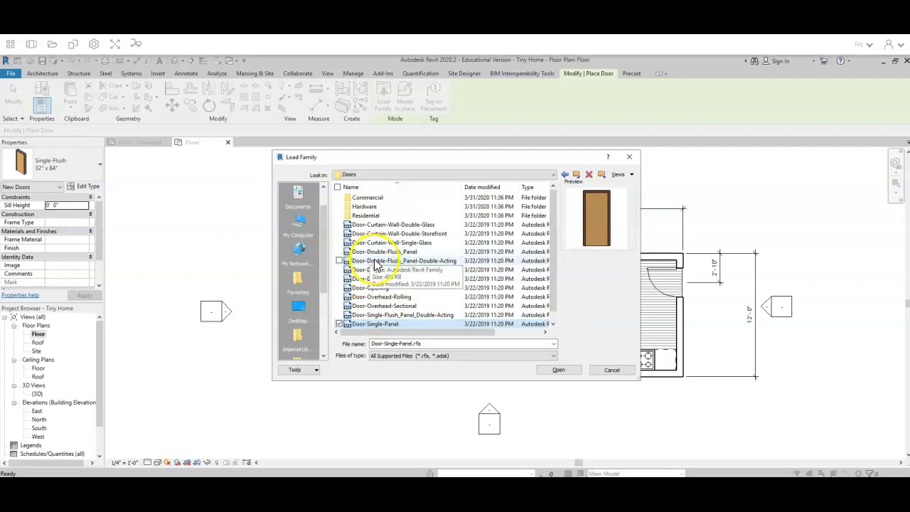
click(384, 261)
click(384, 254)
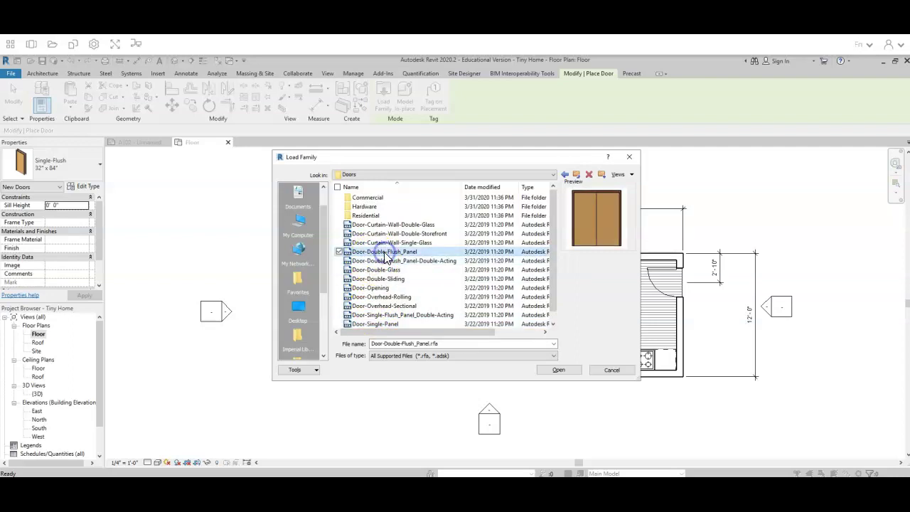
click(385, 243)
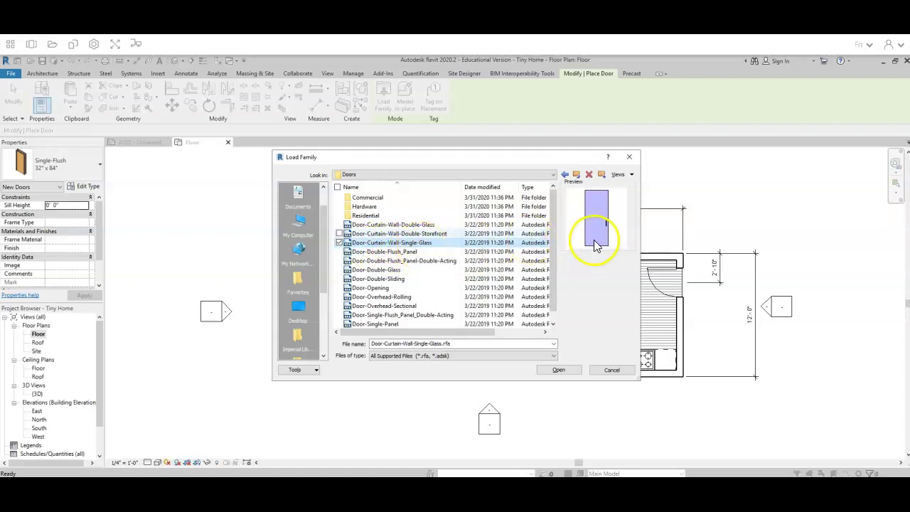
click(407, 235)
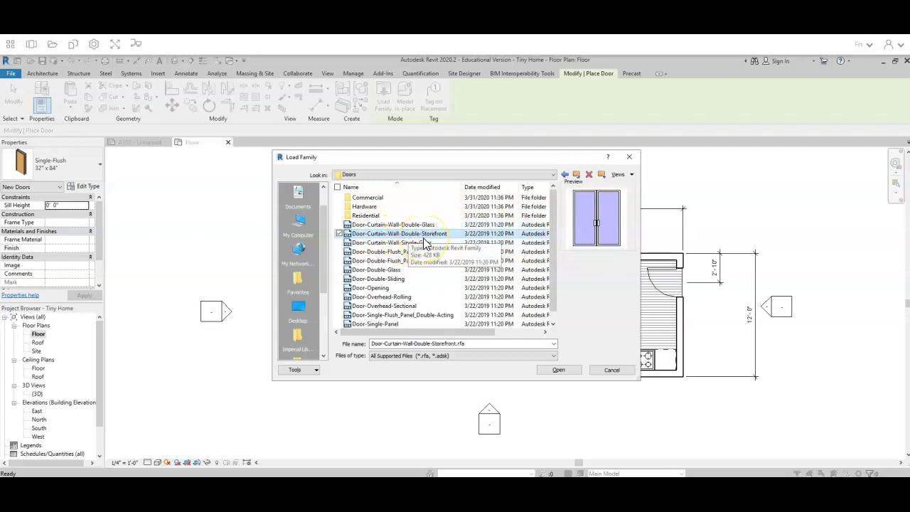
click(417, 226)
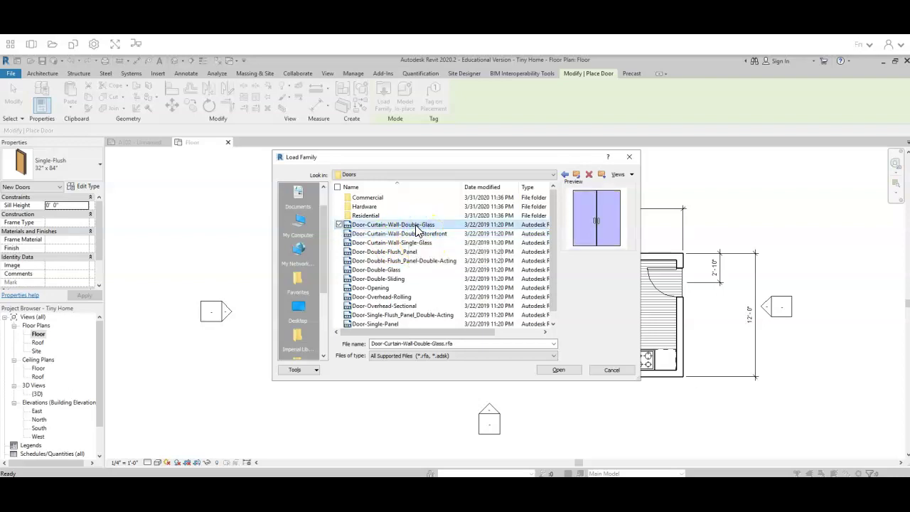
click(399, 271)
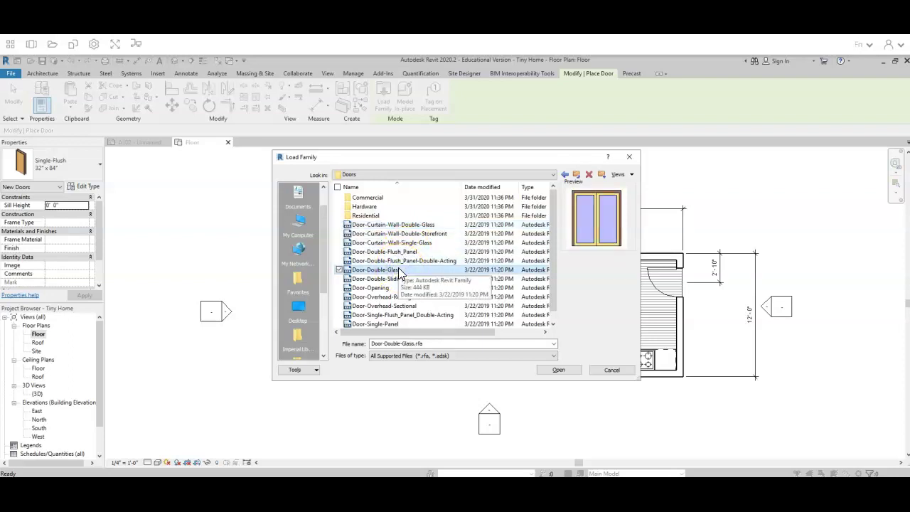
click(391, 281)
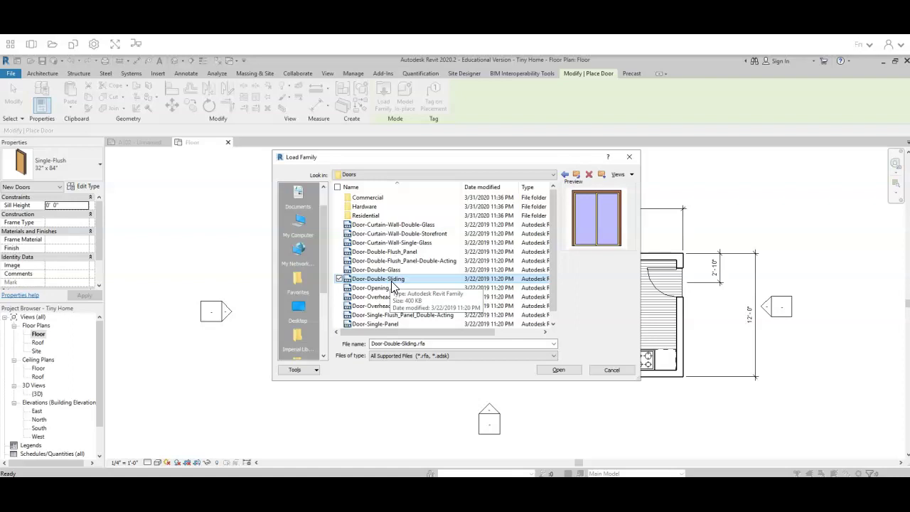
click(557, 371)
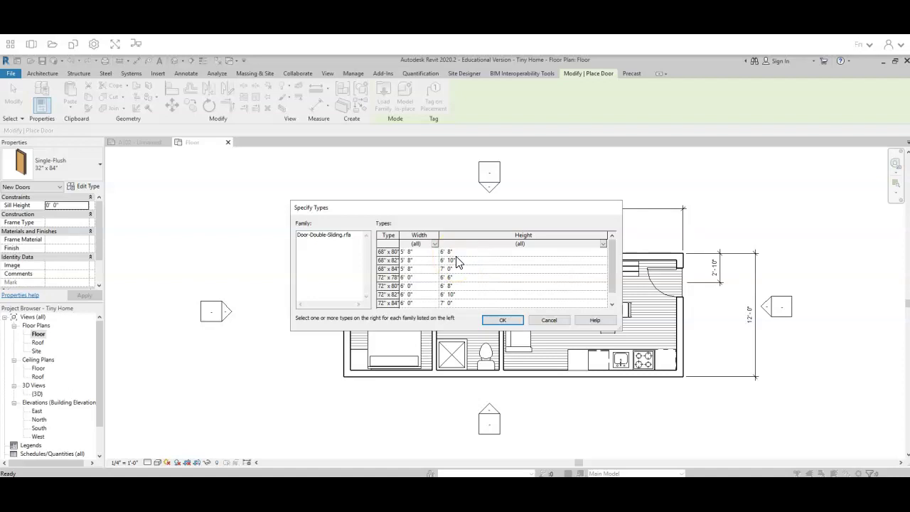
Pick the 72" x 80" size in Specify Types and confirm loading it.
click(418, 262)
click(439, 254)
scroll(424, 274, down, 1)
scroll(430, 284, up, 1)
click(432, 287)
click(503, 321)
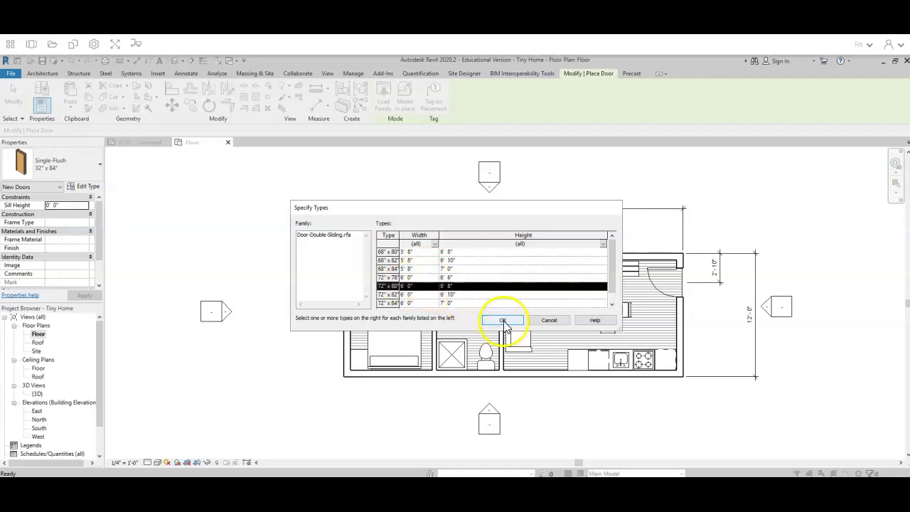
click(464, 261)
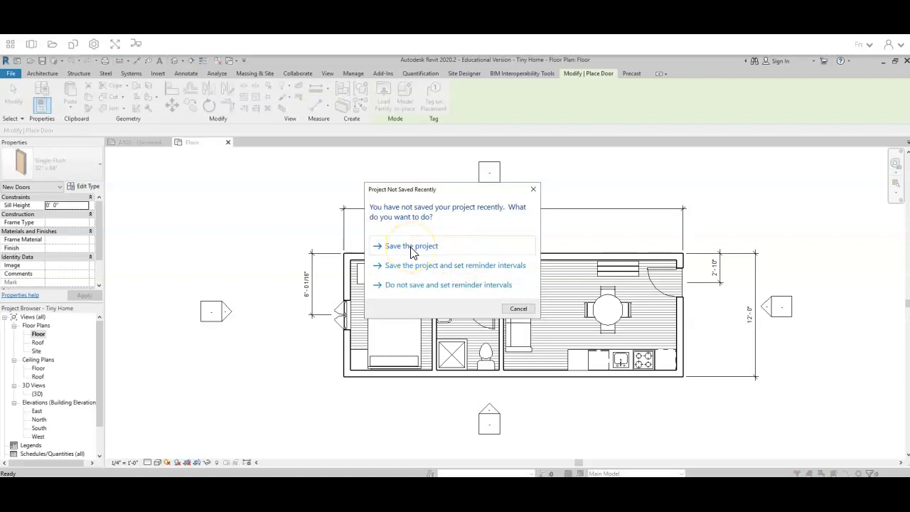
Dismiss the save reminder and place the 72" x 80" sliding door near the top wall's left end.
click(518, 309)
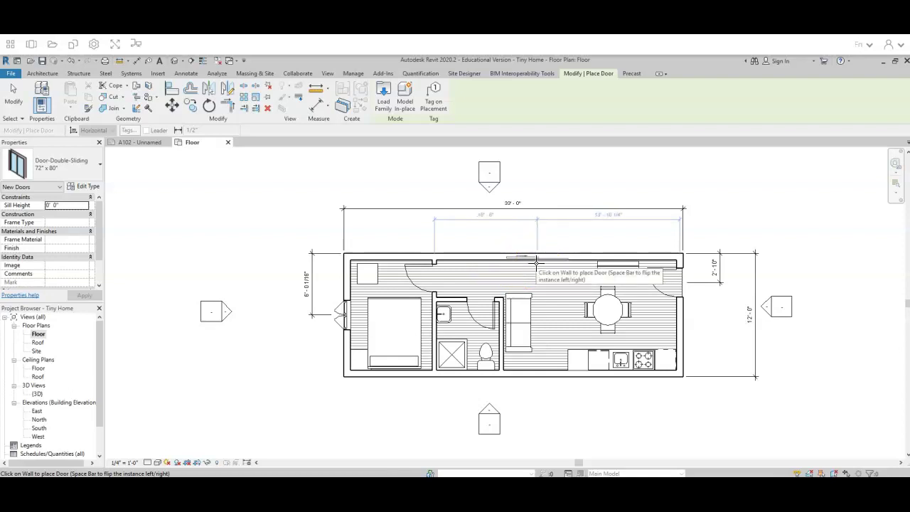
click(537, 262)
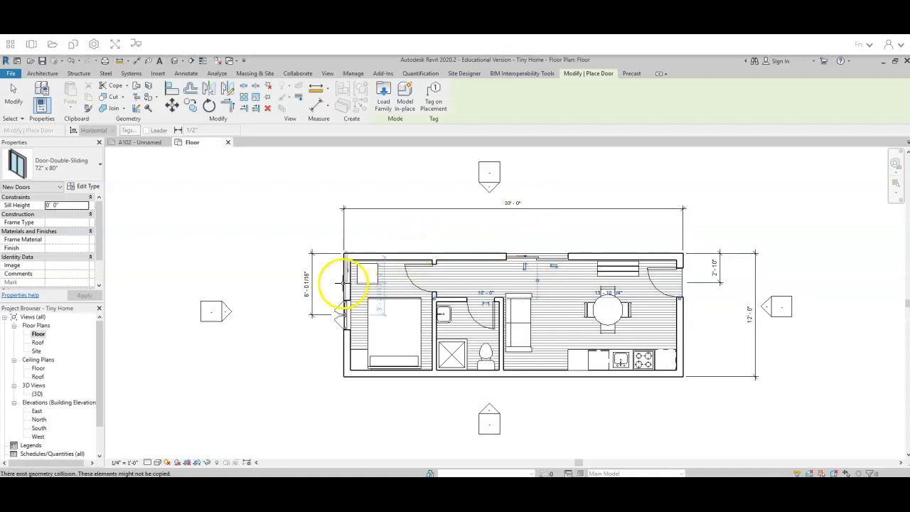
click(389, 256)
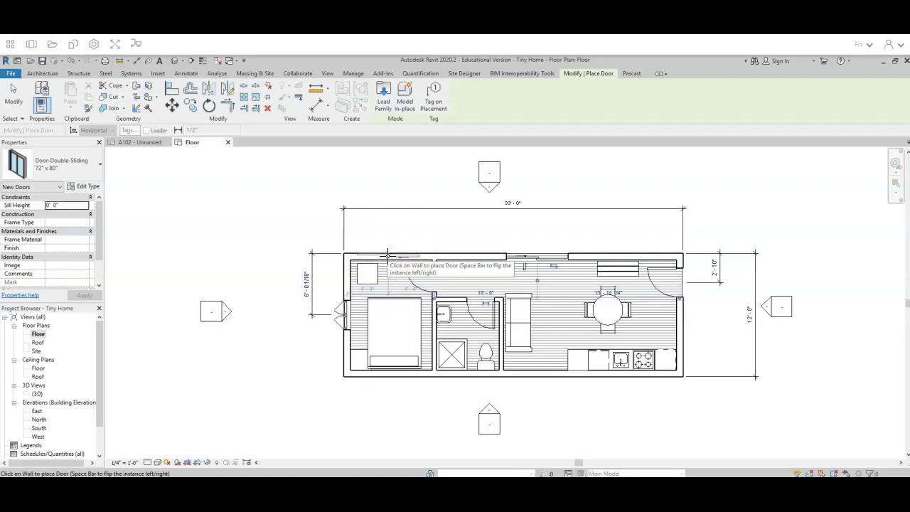
click(390, 256)
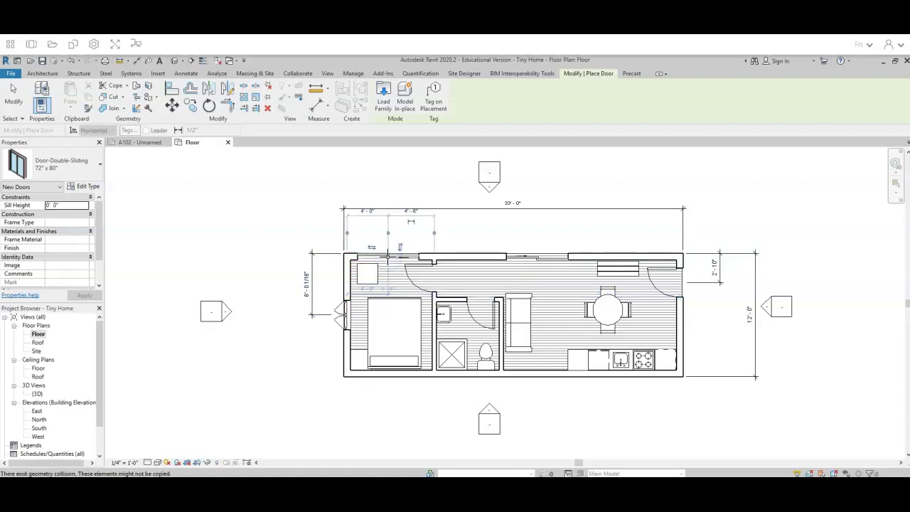
click(469, 251)
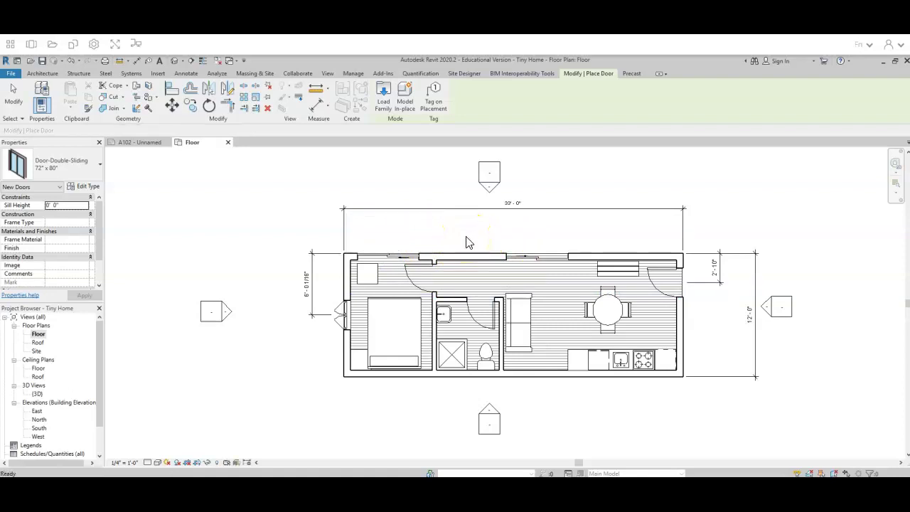
Exit door placement and flip the facing of the new sliding door at the top wall's left.
key(Escape)
key(Escape)
click(411, 244)
click(402, 257)
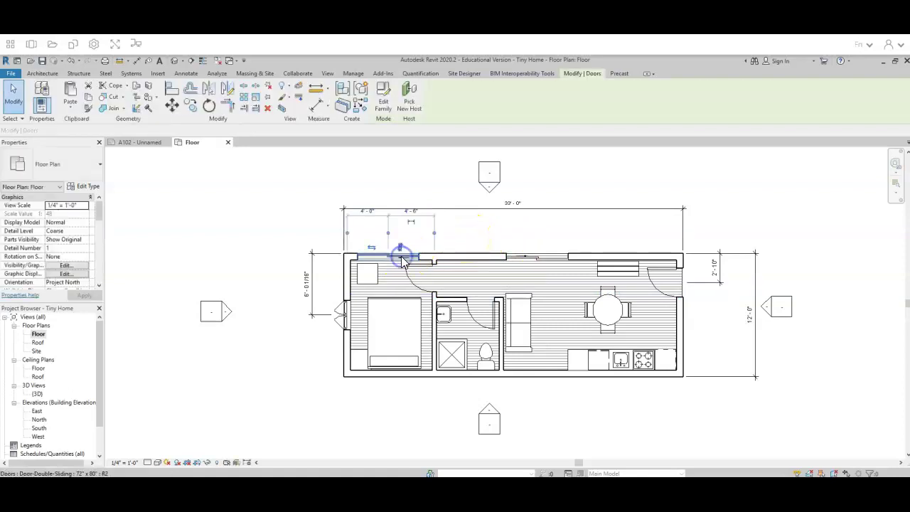
click(400, 248)
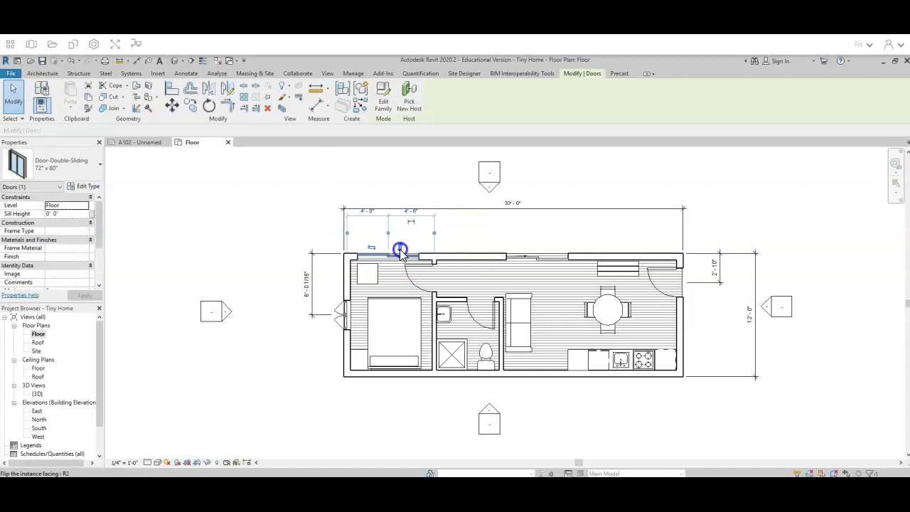
click(401, 254)
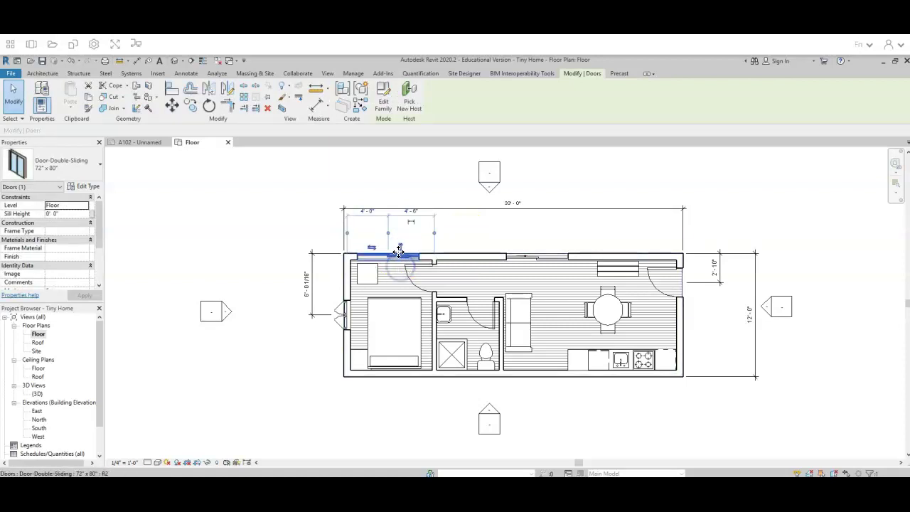
click(400, 254)
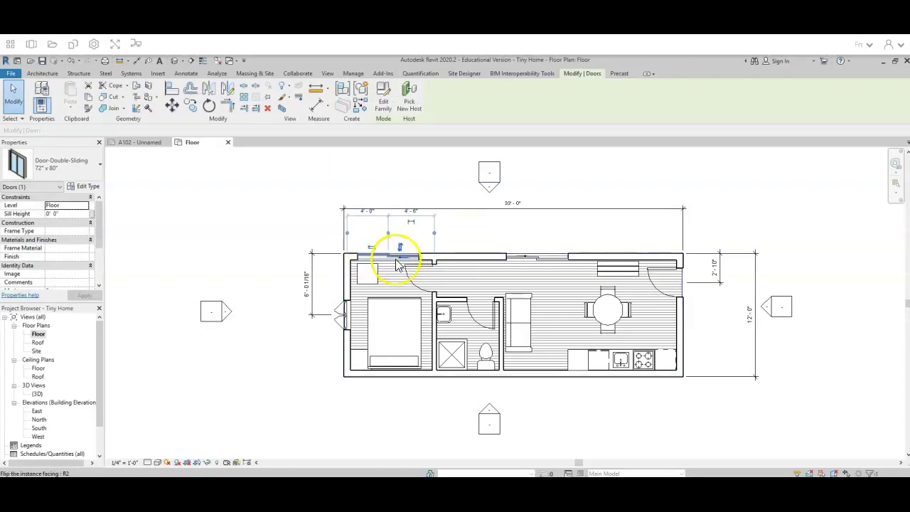
Flip the facing and sliding hand of the middle sliding door in the top wall.
click(541, 256)
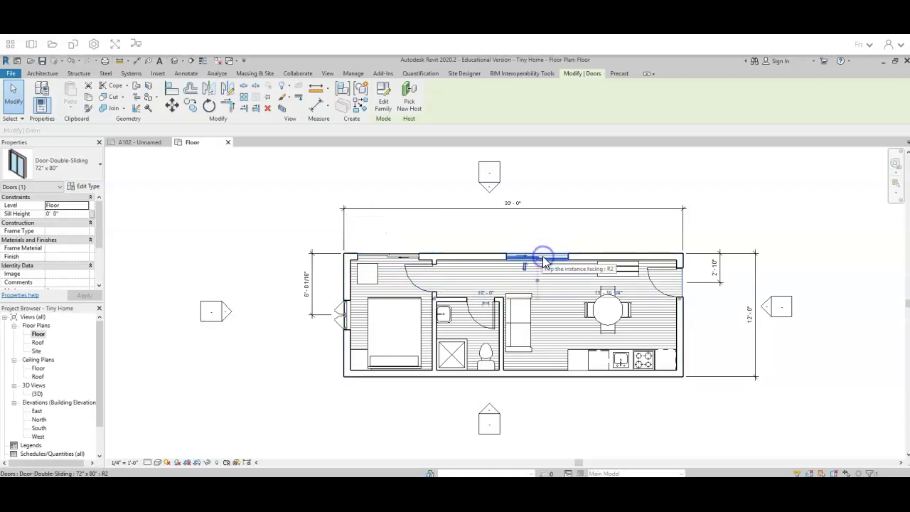
click(521, 267)
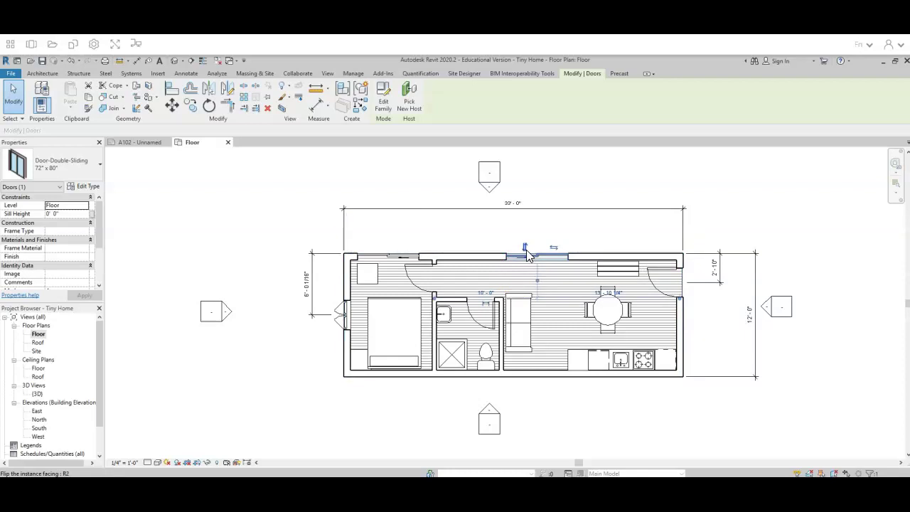
click(554, 249)
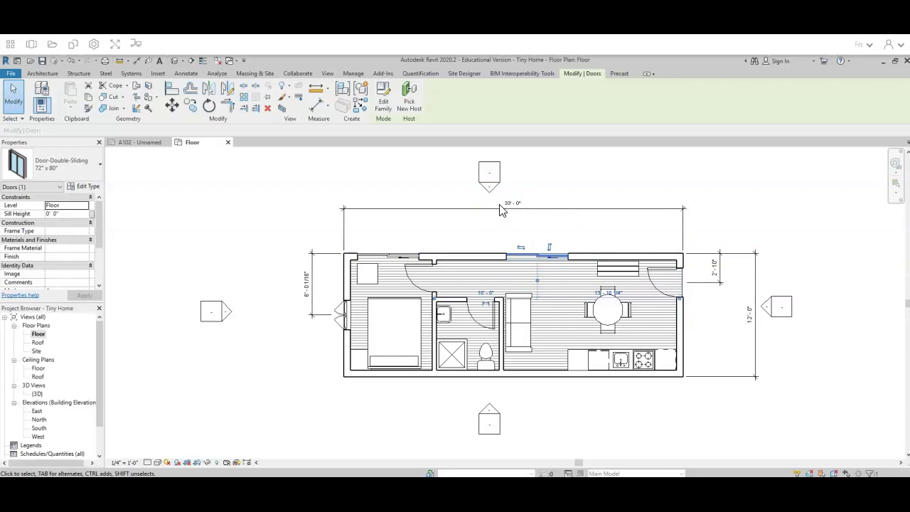
click(549, 249)
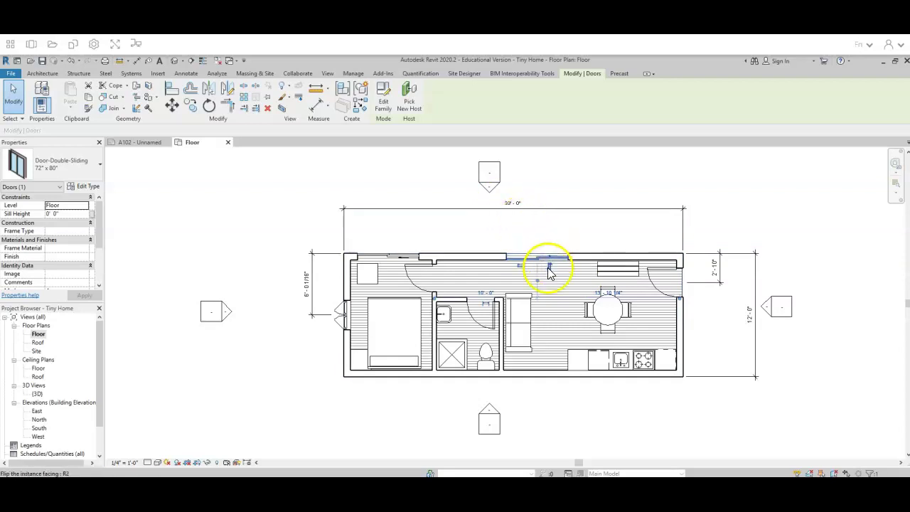
click(548, 266)
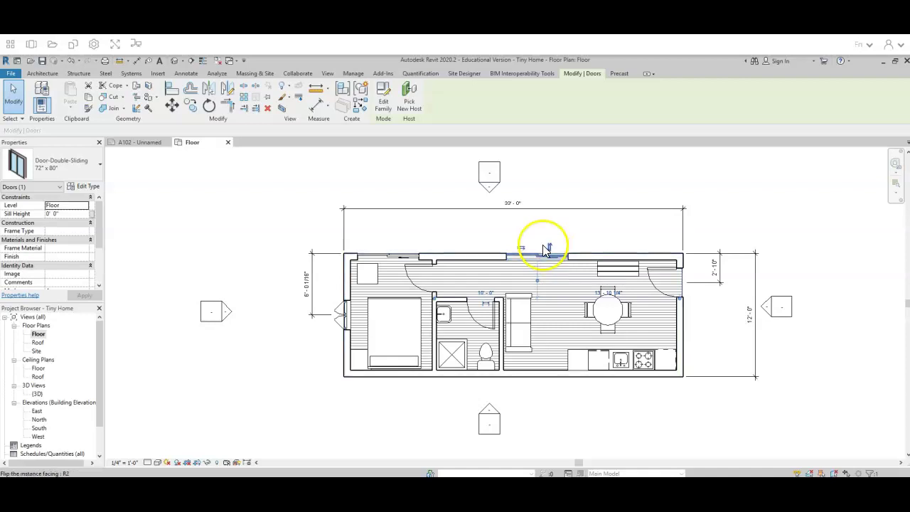
Open the default 3D view, orbit to the far side and zoom in on the sliding doors.
click(329, 73)
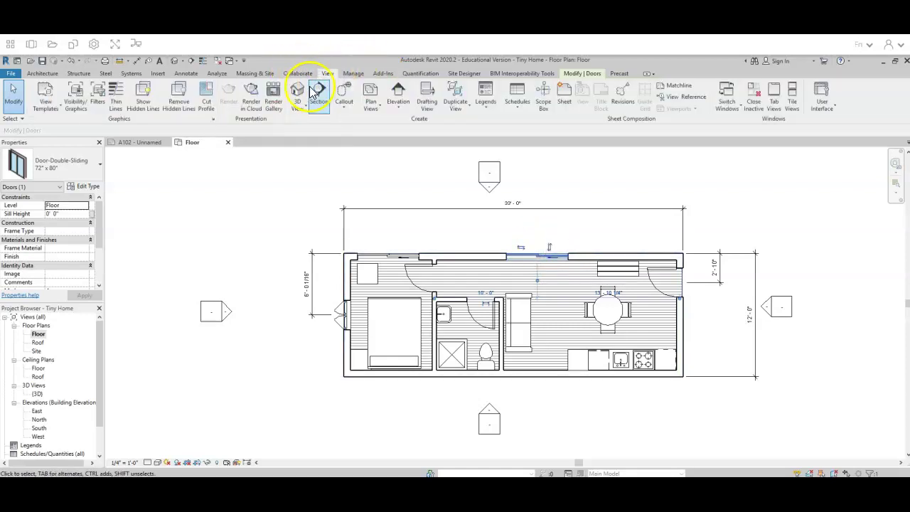
click(297, 92)
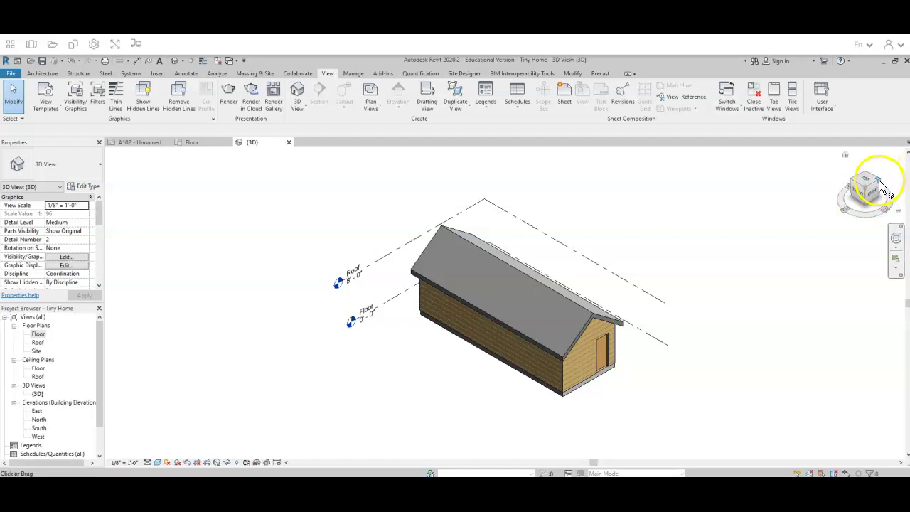
drag(882, 186, 679, 256)
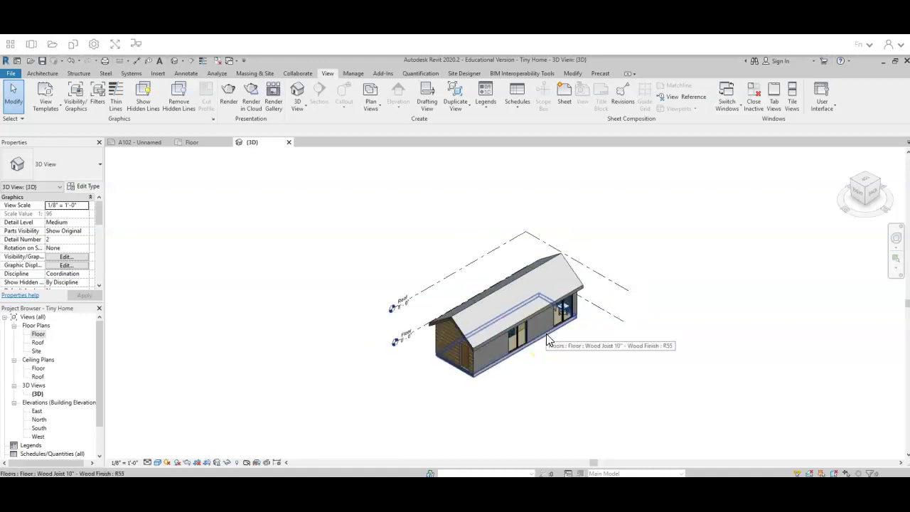
scroll(547, 340, up, 1)
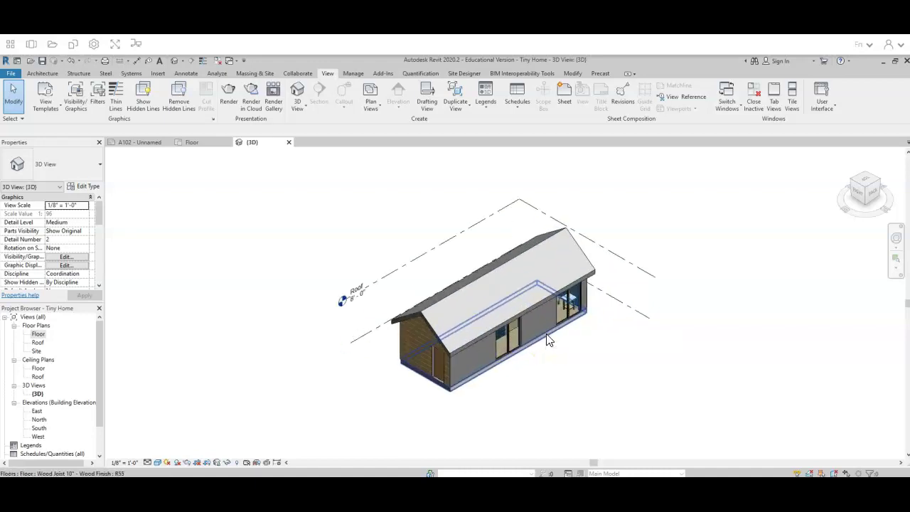
scroll(547, 340, up, 2)
scroll(547, 340, up, 3)
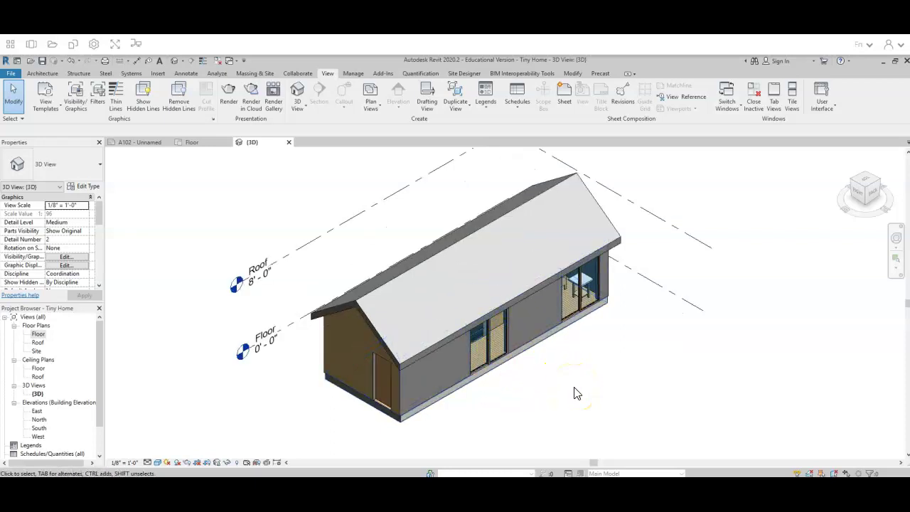
Flip the middle sliding door's facing in the Floor plan, verify it in 3D, and return.
click(202, 144)
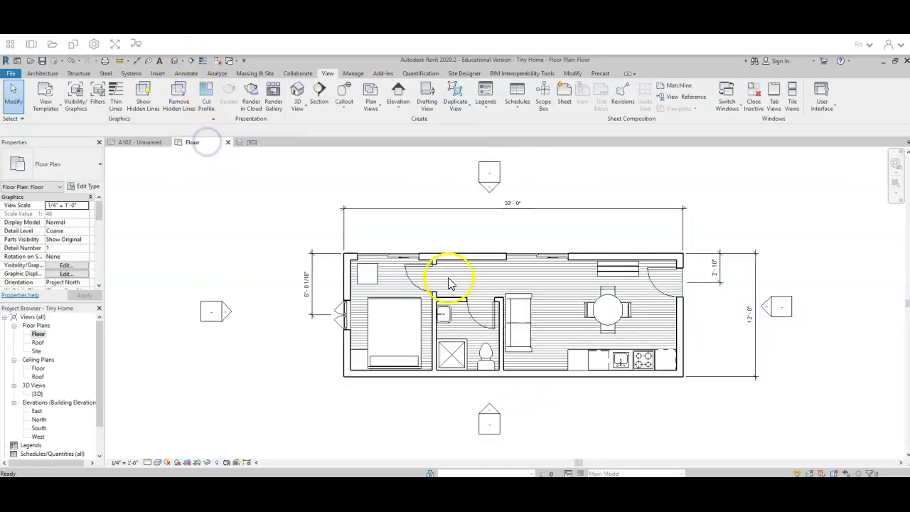
click(546, 263)
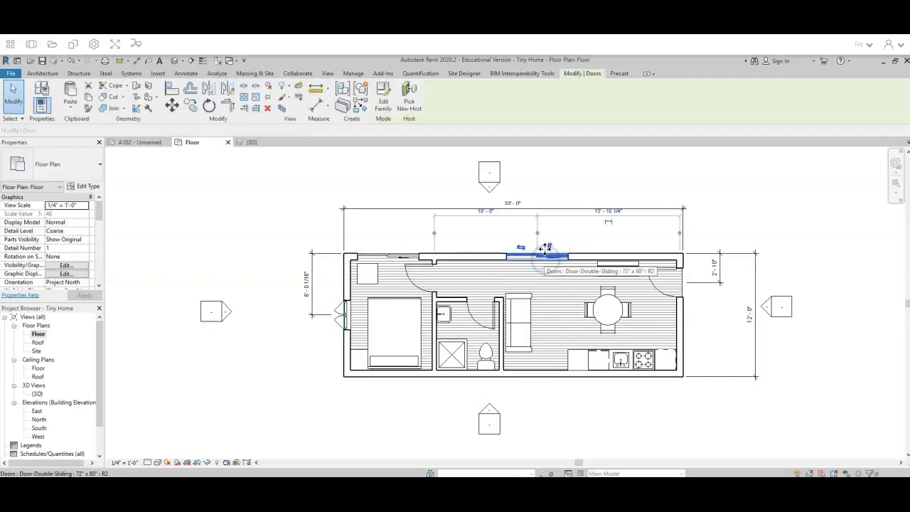
click(549, 248)
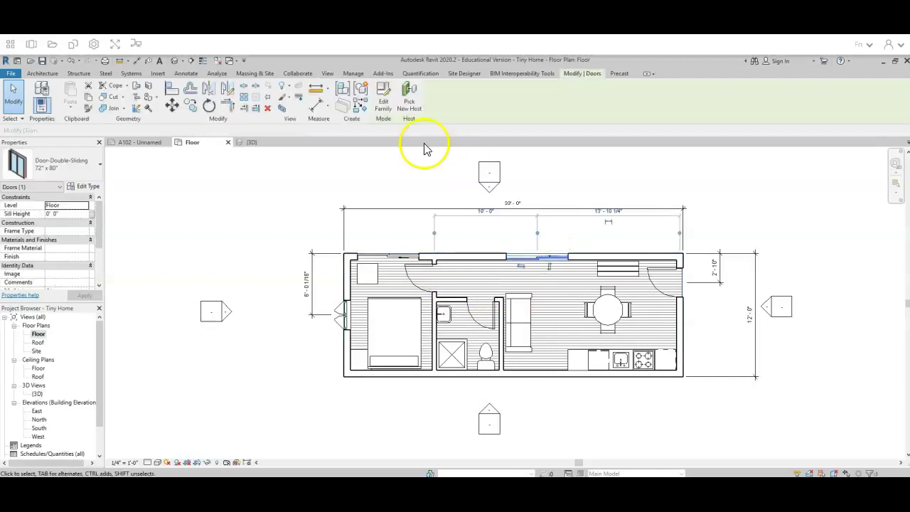
click(247, 143)
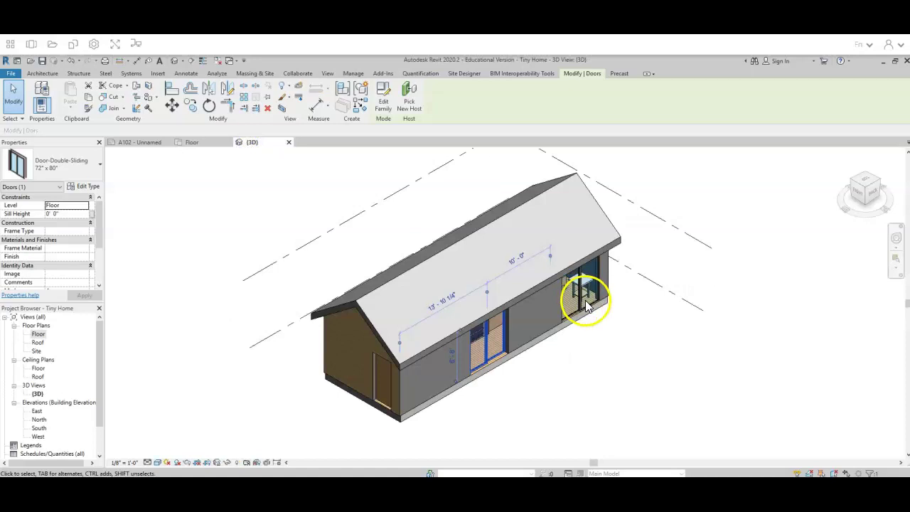
click(565, 373)
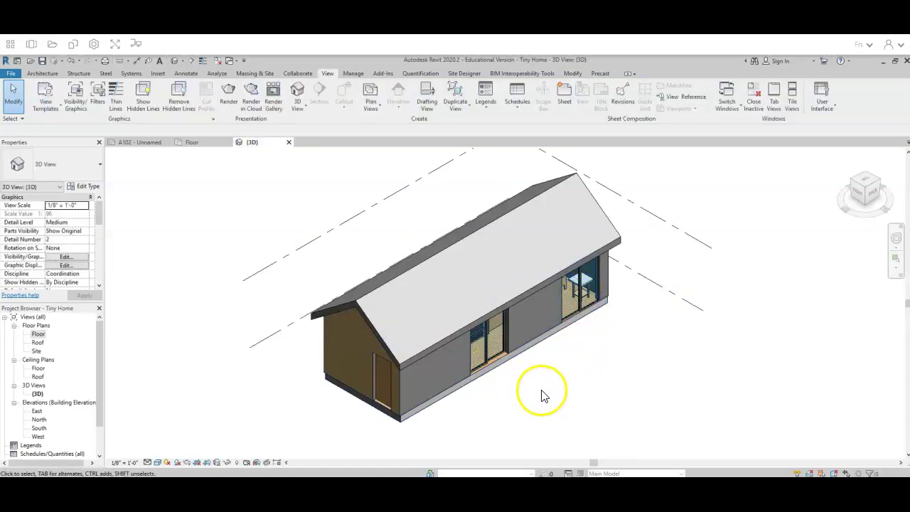
click(198, 145)
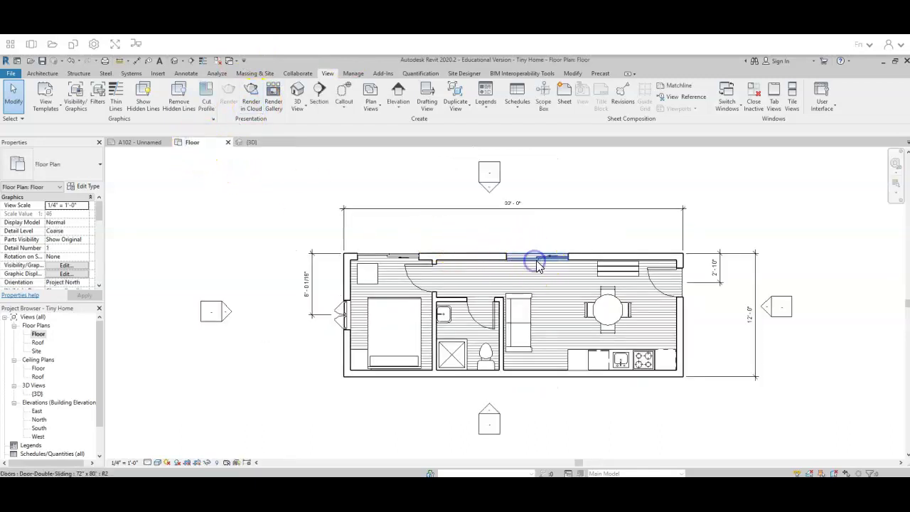
Move the single-panel entry door down the right wall to 4'-0".
click(538, 265)
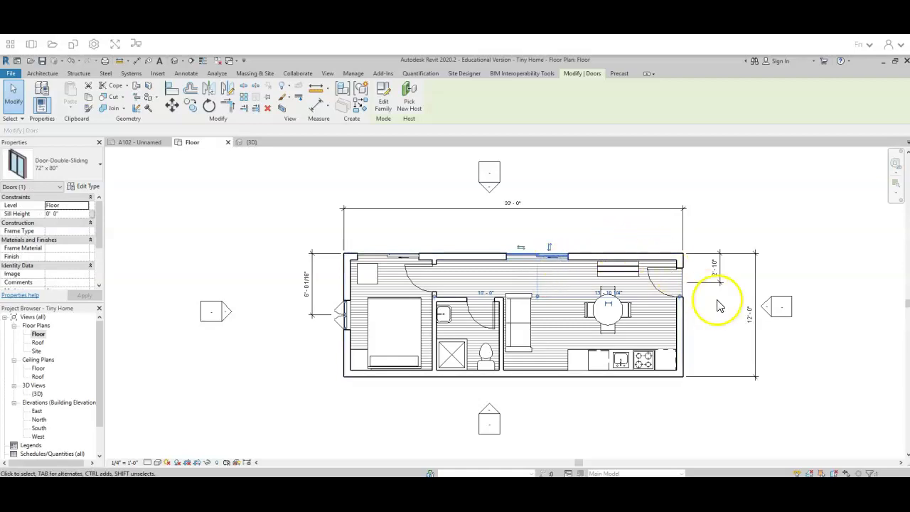
click(678, 285)
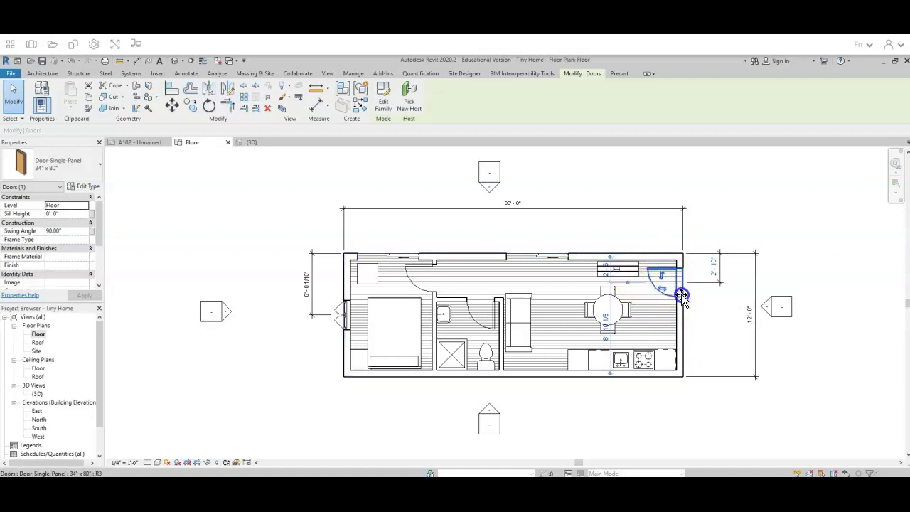
drag(681, 294, 682, 303)
click(680, 295)
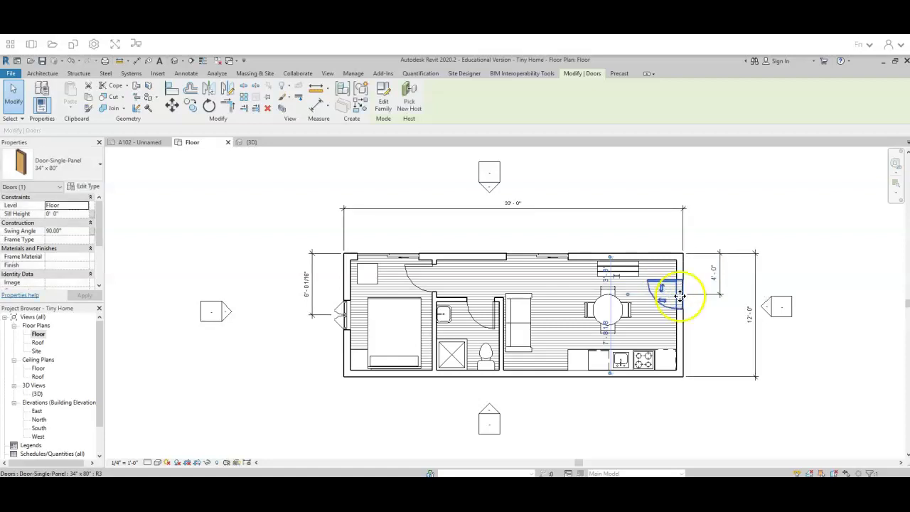
Move the locker-room bench against the right wall and shift the round dining table down-left.
click(635, 275)
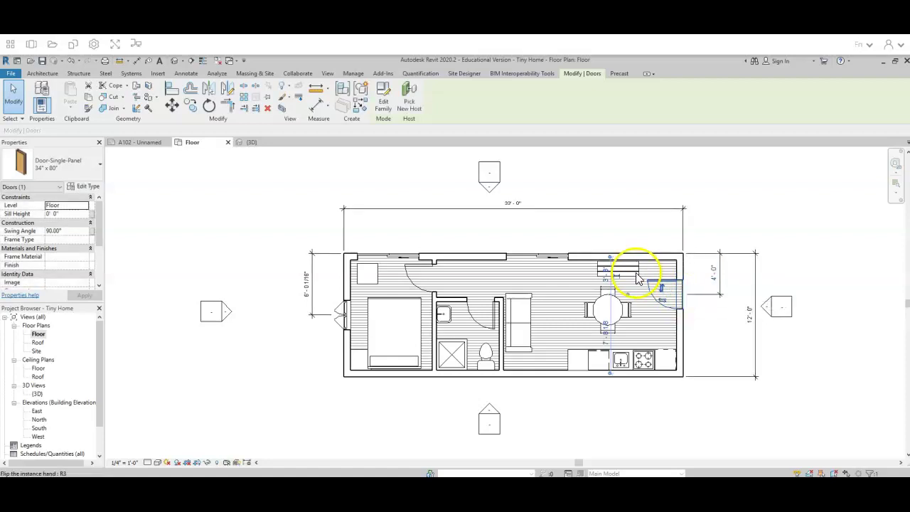
drag(635, 274, 673, 271)
click(686, 281)
click(731, 342)
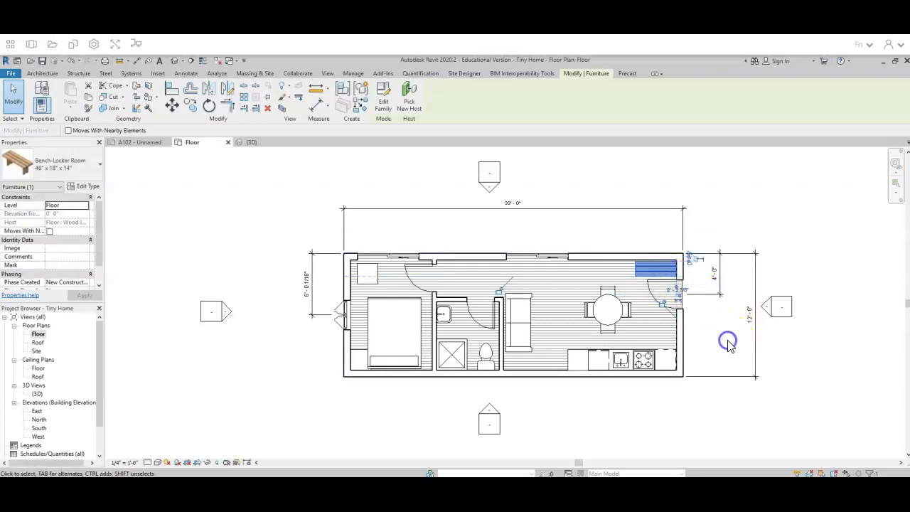
click(616, 303)
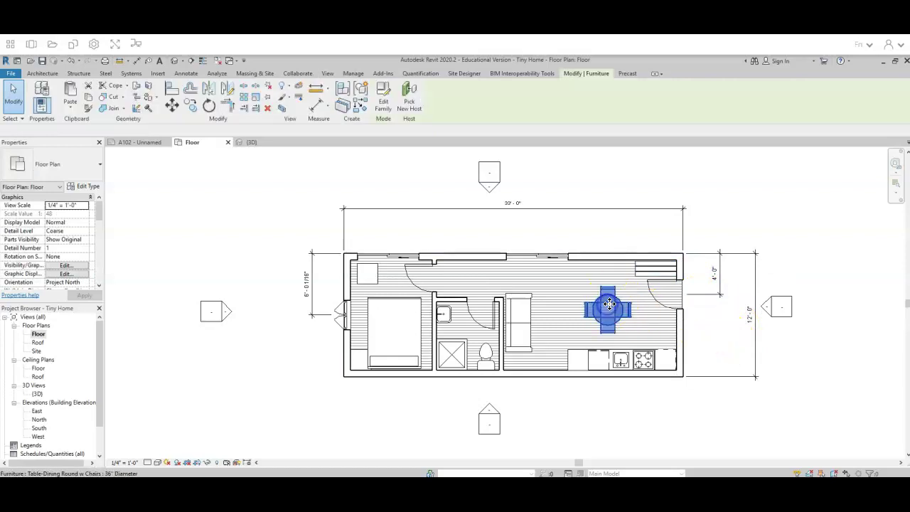
drag(545, 325, 517, 342)
click(517, 343)
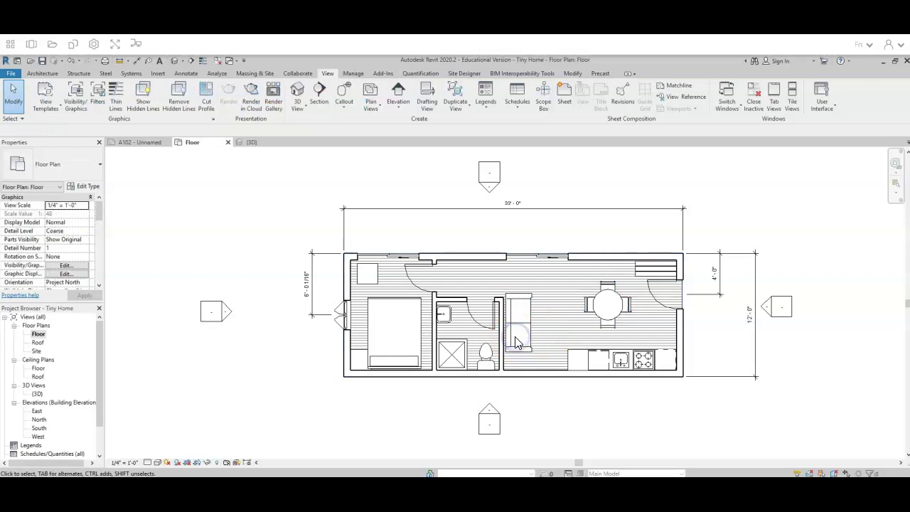
Start placing a window and scroll through the available window types.
click(30, 76)
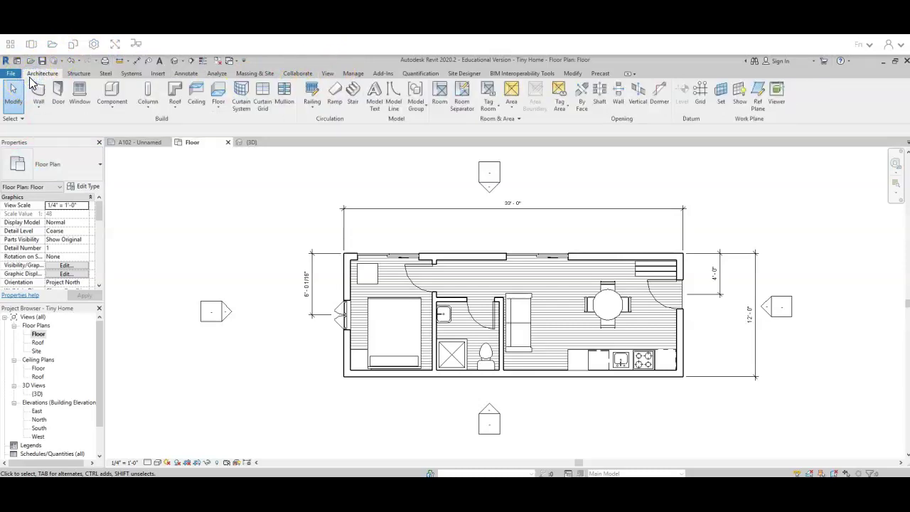
click(81, 90)
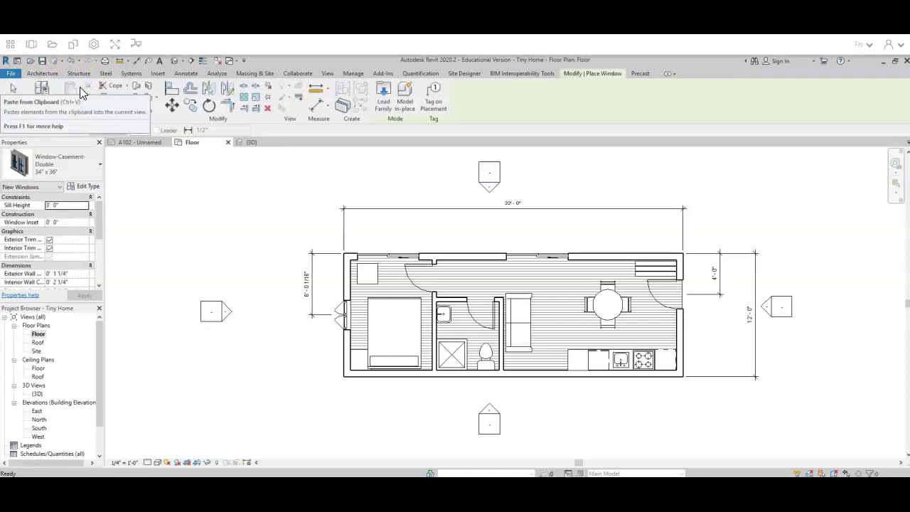
click(57, 169)
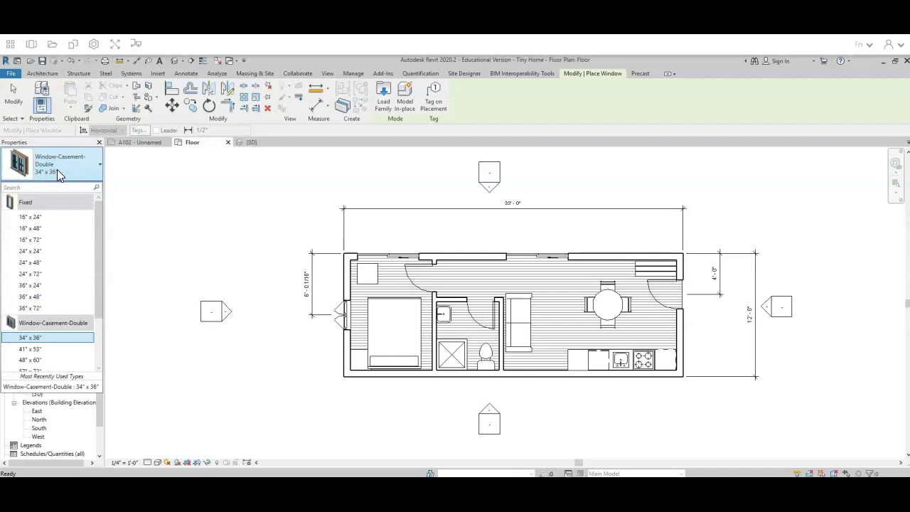
mouse_move(45, 225)
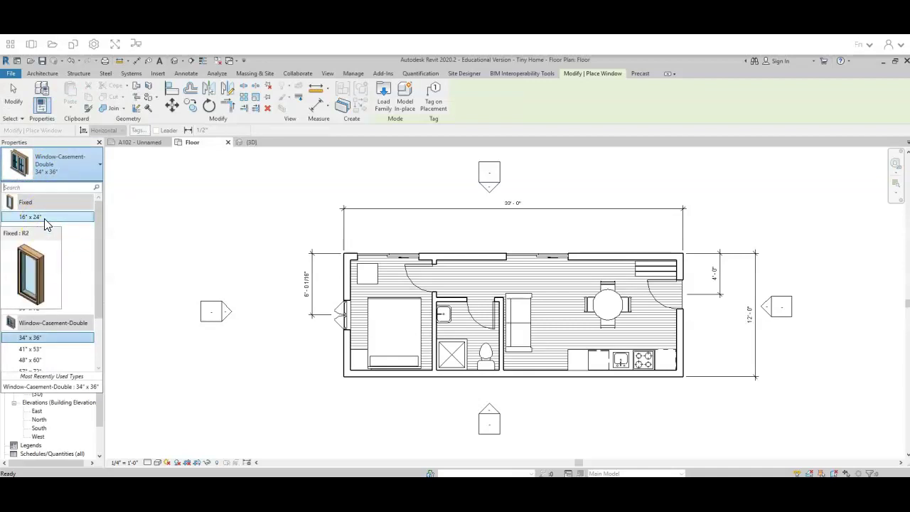
scroll(69, 270, down, 1)
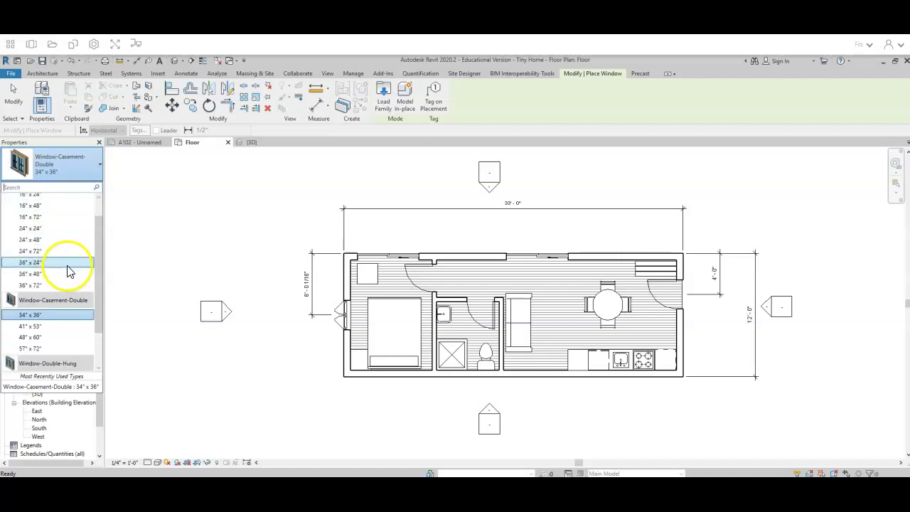
scroll(64, 281, down, 1)
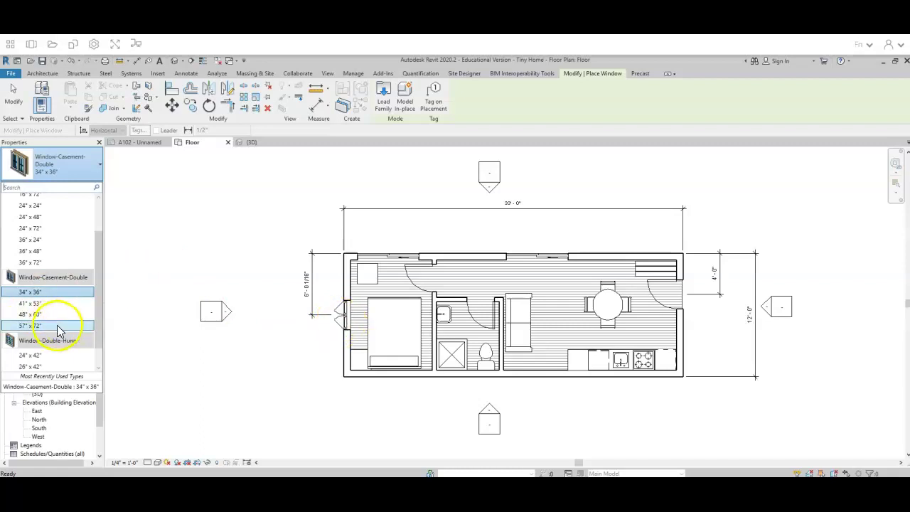
scroll(58, 331, down, 2)
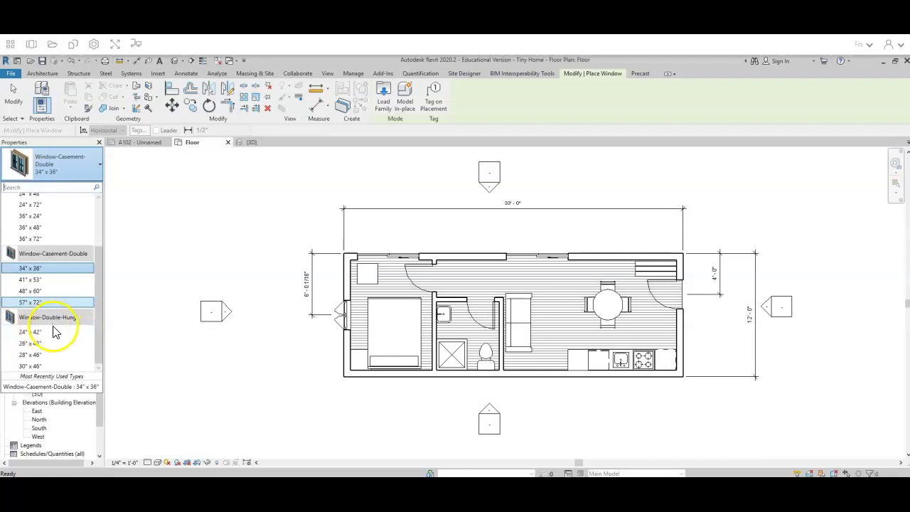
mouse_move(49, 324)
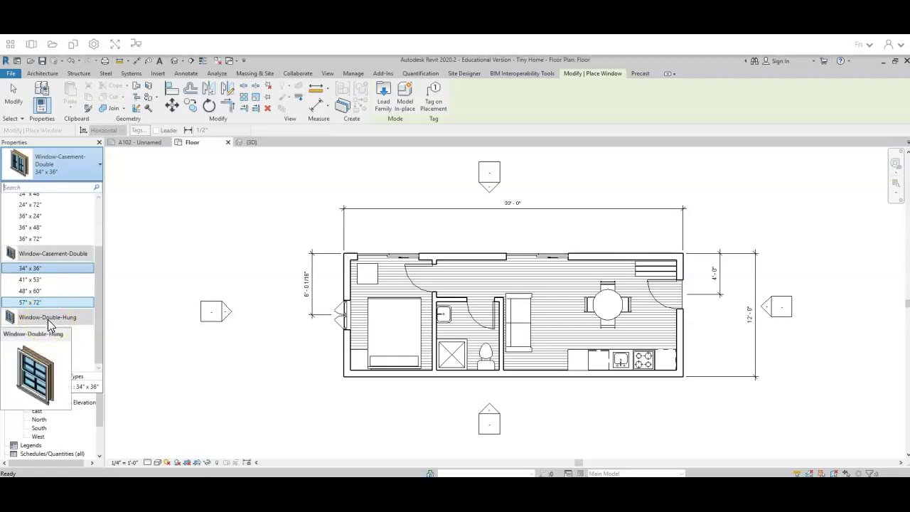
Check the Window-Double-Hung sizes, then open the Load Family dialog.
click(54, 321)
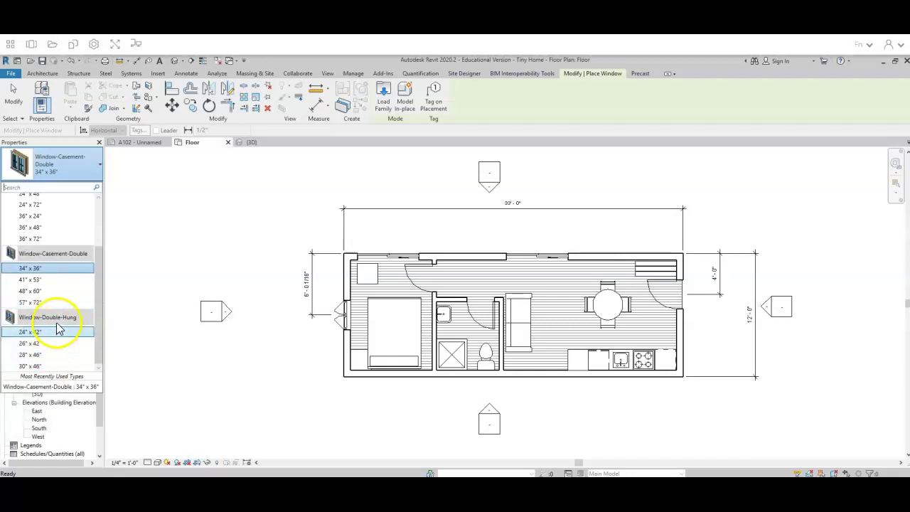
mouse_move(53, 318)
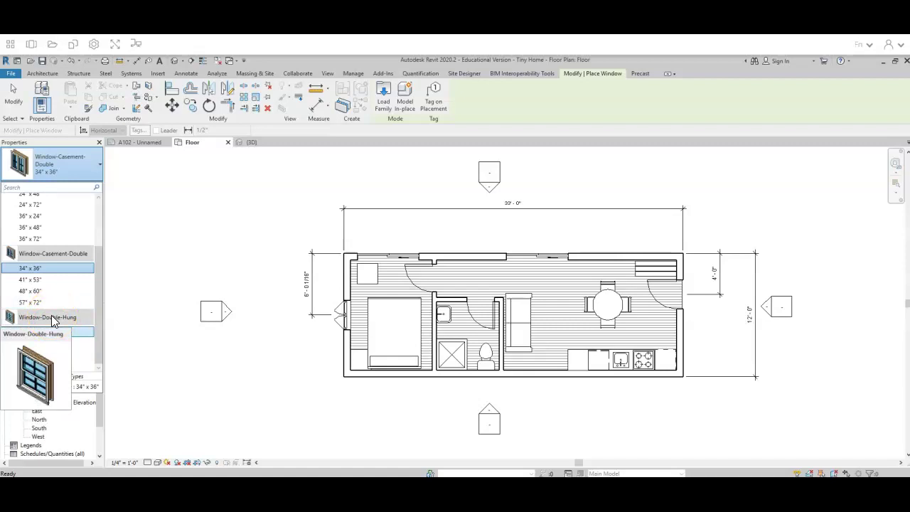
click(51, 321)
click(381, 99)
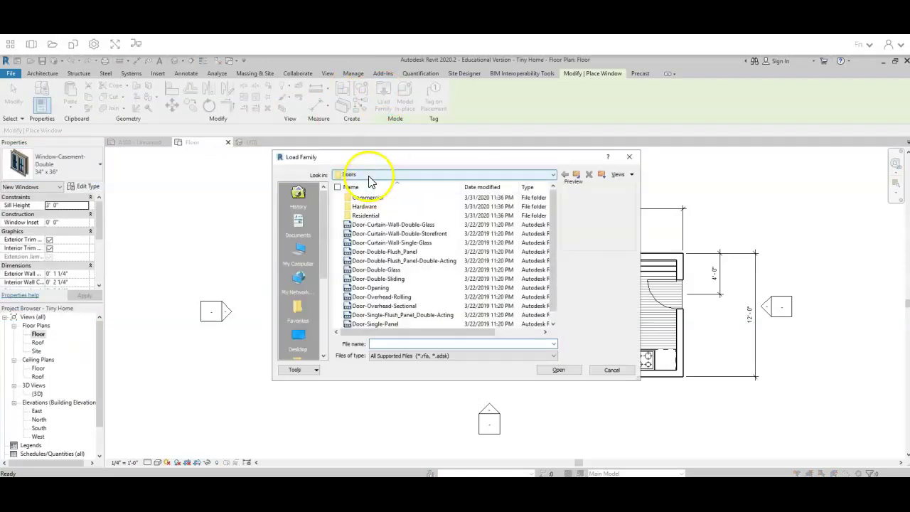
Go via Libraries to US Imperial > Windows and scroll through its window families.
click(355, 176)
click(403, 233)
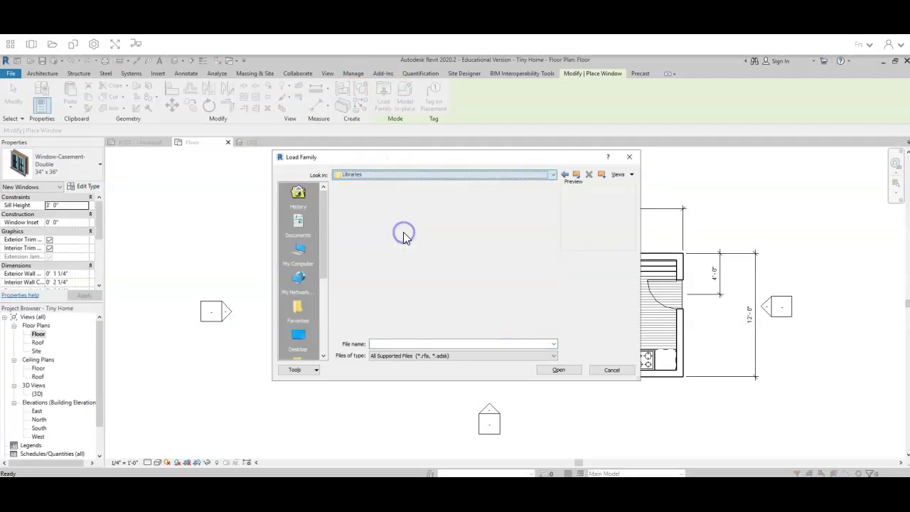
click(366, 206)
double_click(366, 207)
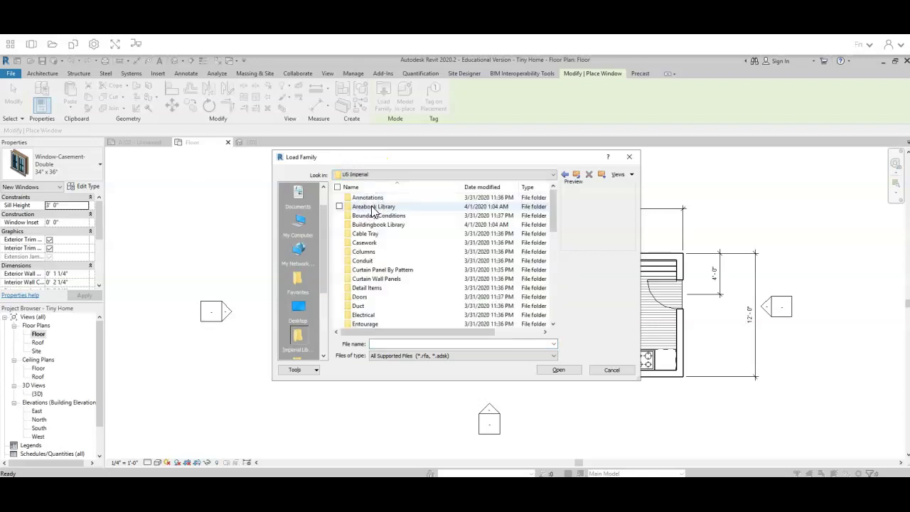
scroll(384, 242, down, 6)
scroll(384, 262, down, 3)
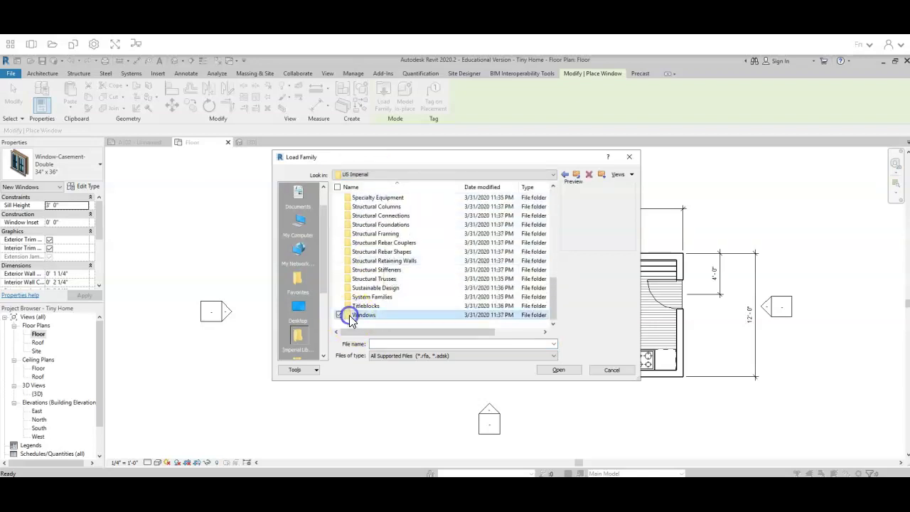
double_click(350, 317)
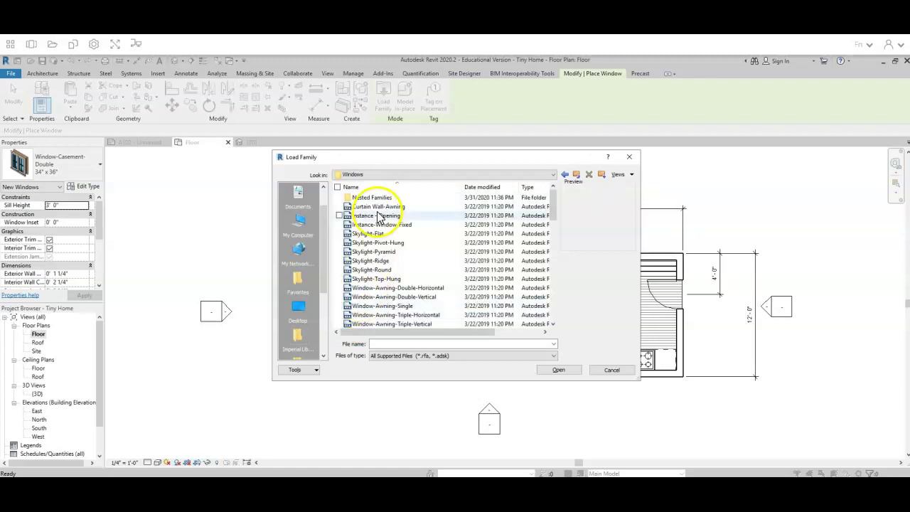
scroll(388, 264, down, 5)
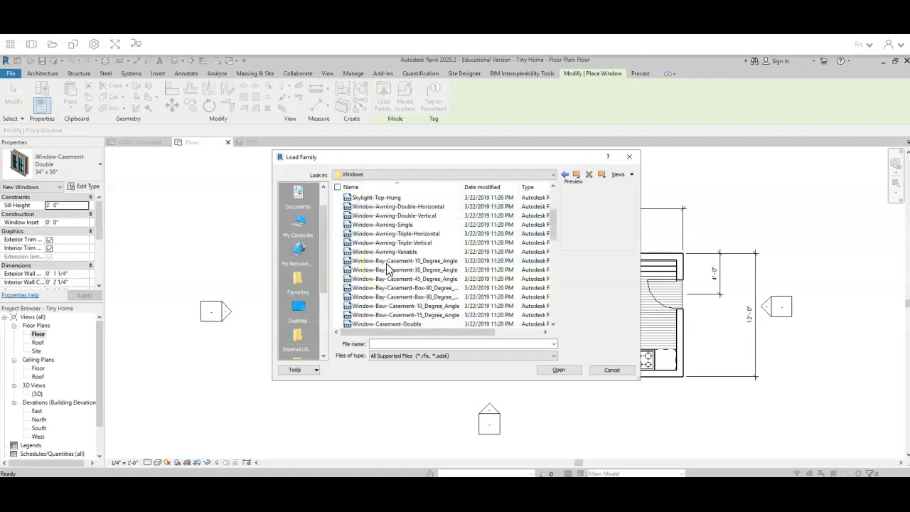
scroll(388, 269, down, 6)
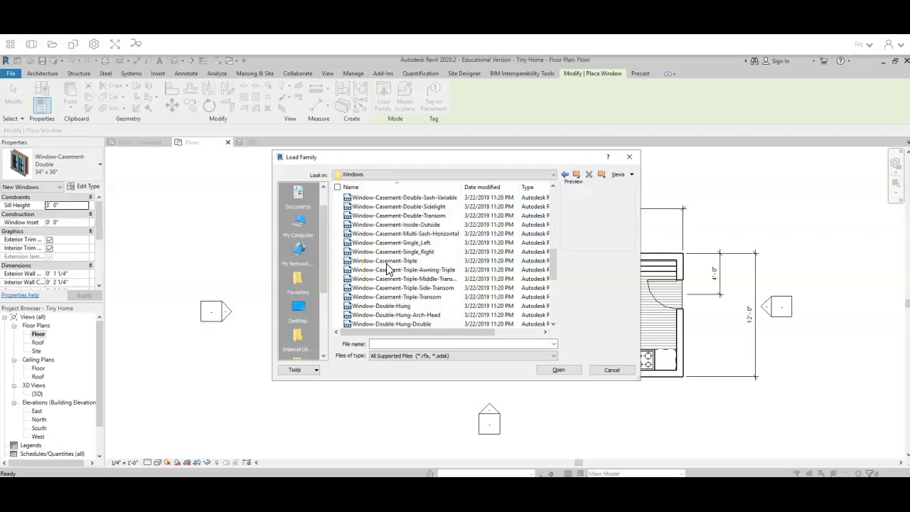
scroll(387, 268, down, 5)
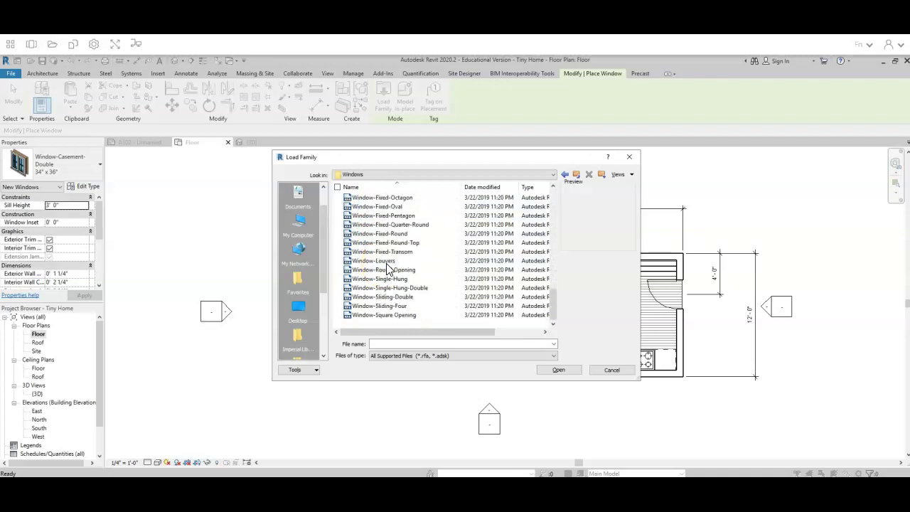
Preview the sliding, casement and bay window families, then pick Window-Bay-Casement-45_Degree_Angle.rfa.
click(389, 306)
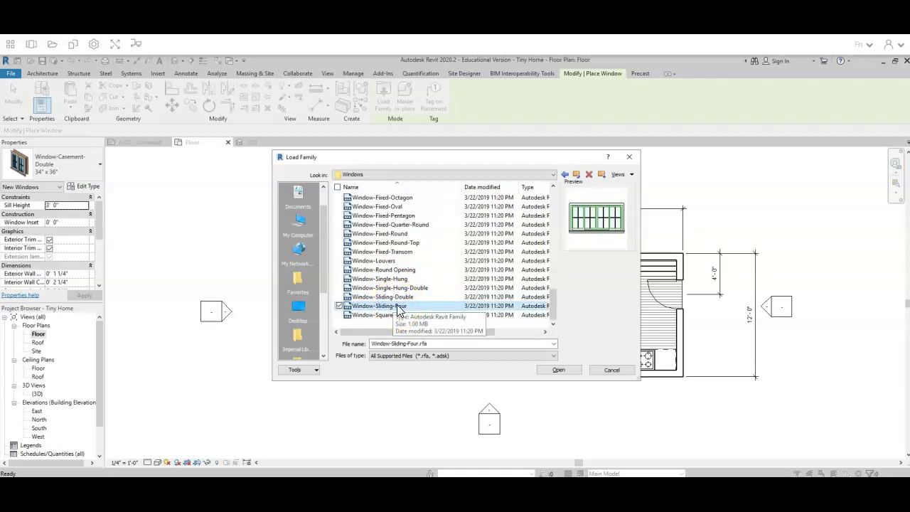
click(398, 298)
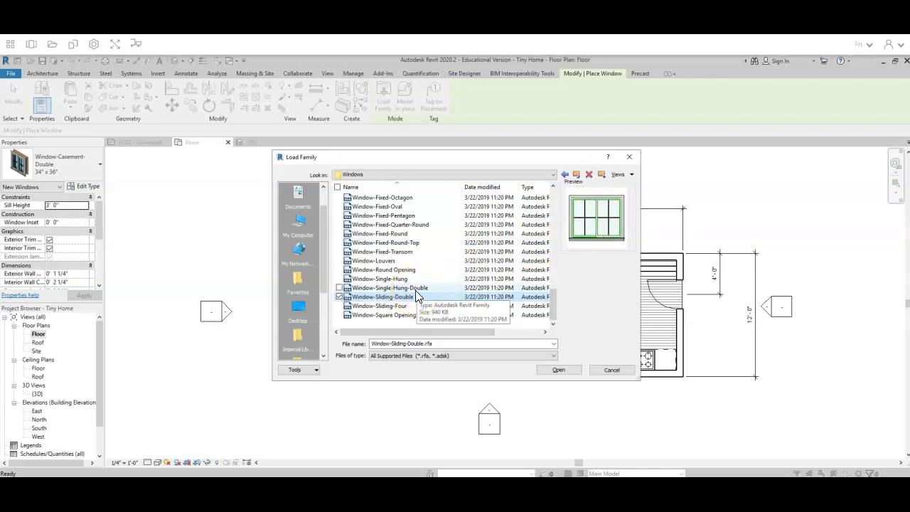
scroll(418, 295, up, 6)
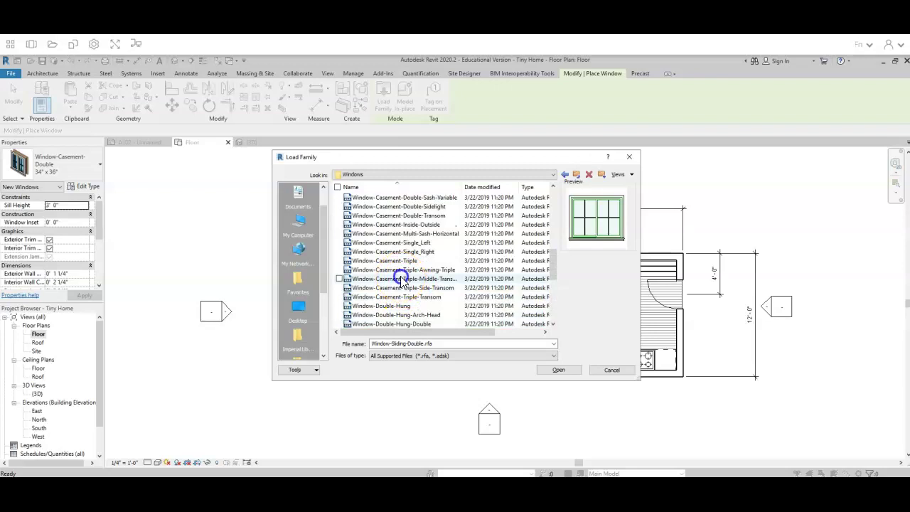
click(403, 279)
click(403, 289)
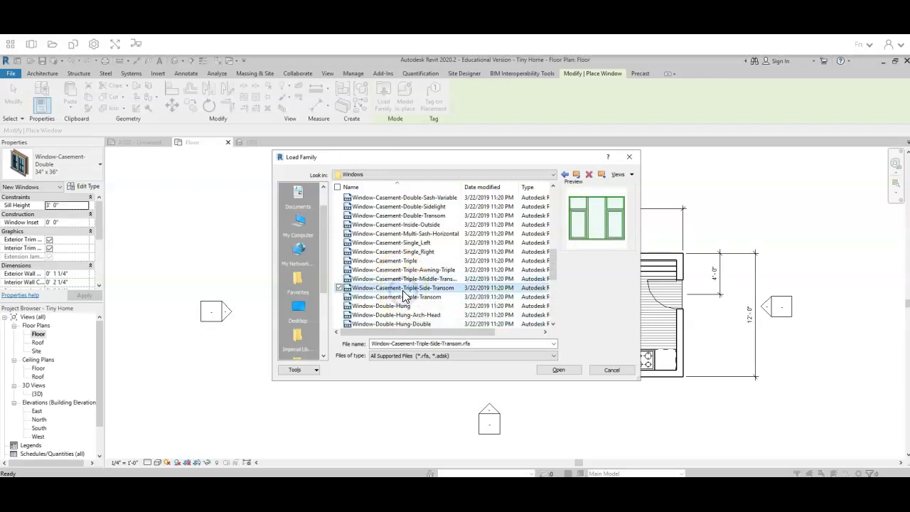
click(402, 271)
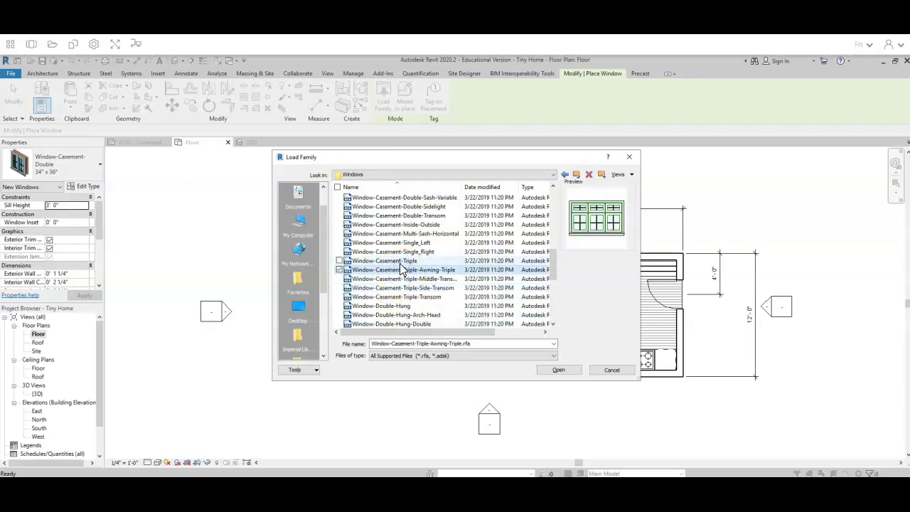
click(402, 262)
click(403, 252)
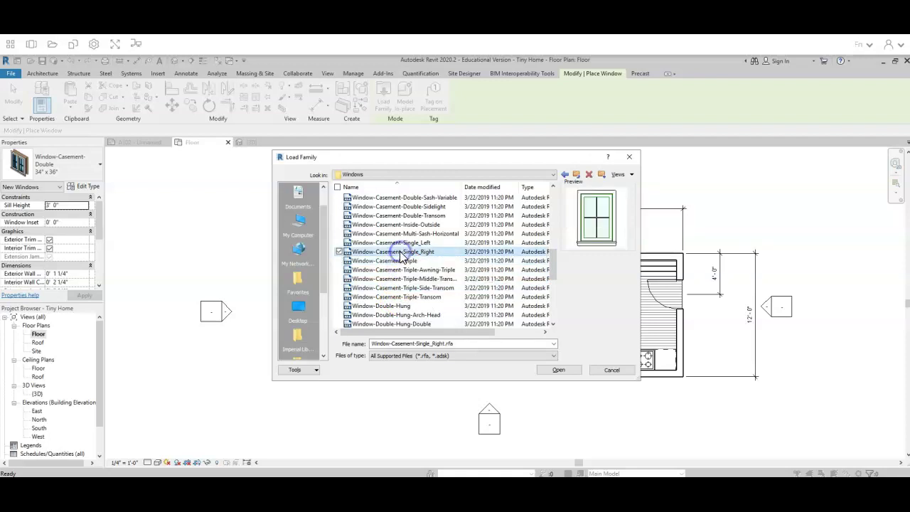
click(401, 243)
scroll(401, 243, up, 1)
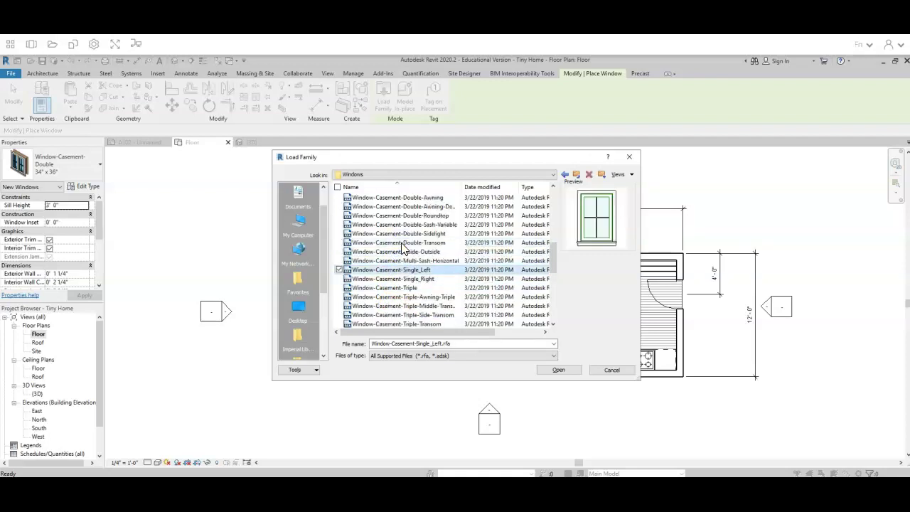
scroll(401, 243, up, 3)
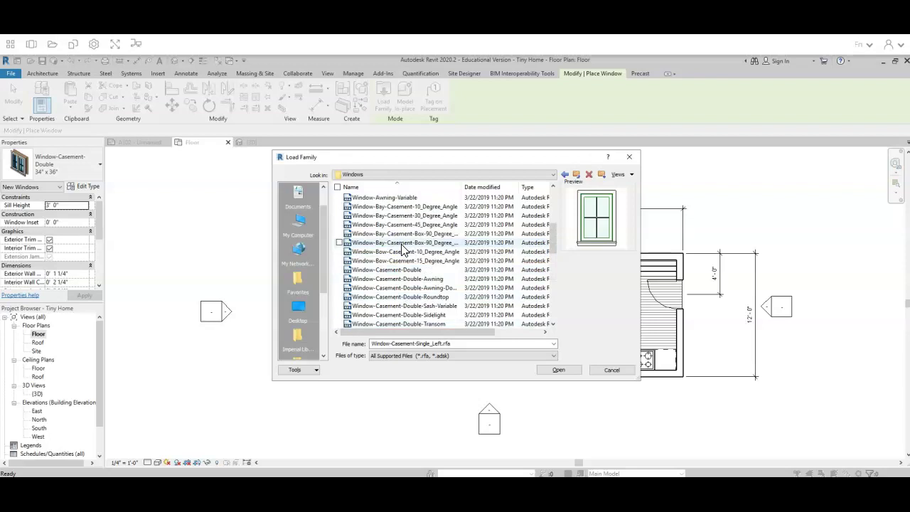
click(402, 243)
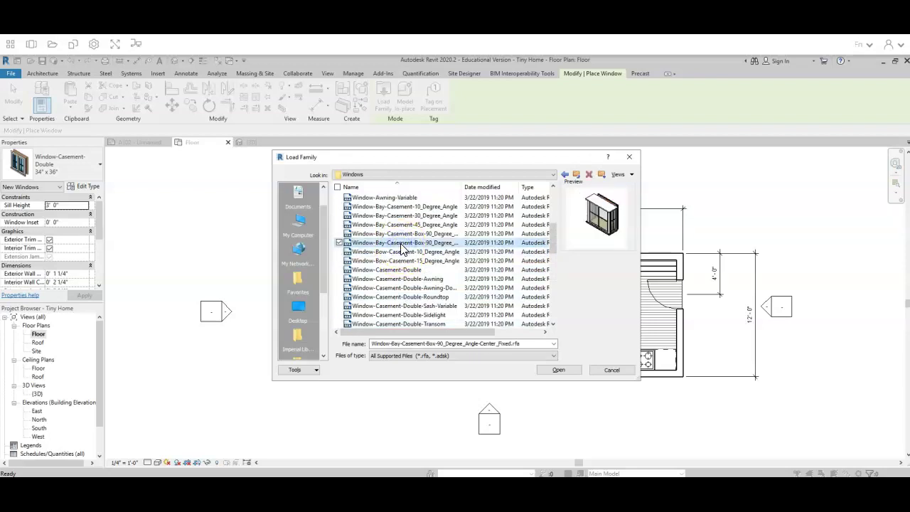
click(402, 253)
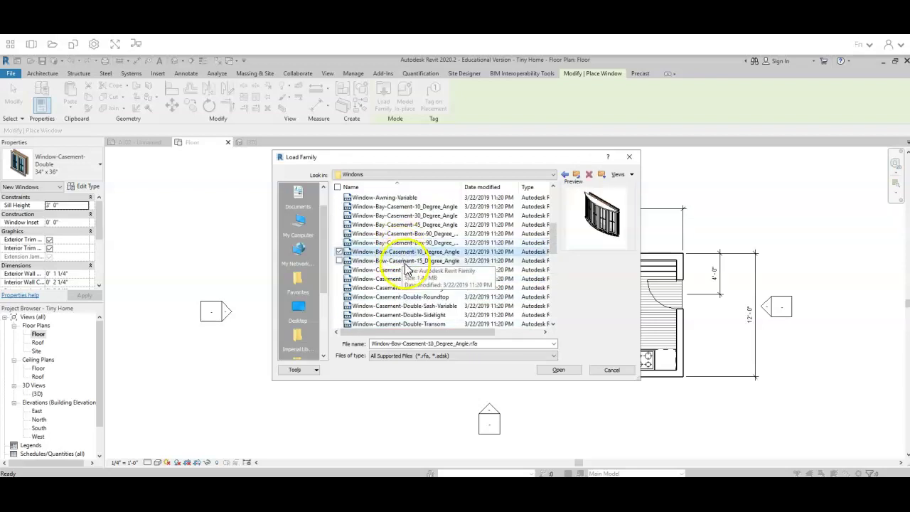
click(405, 261)
click(405, 234)
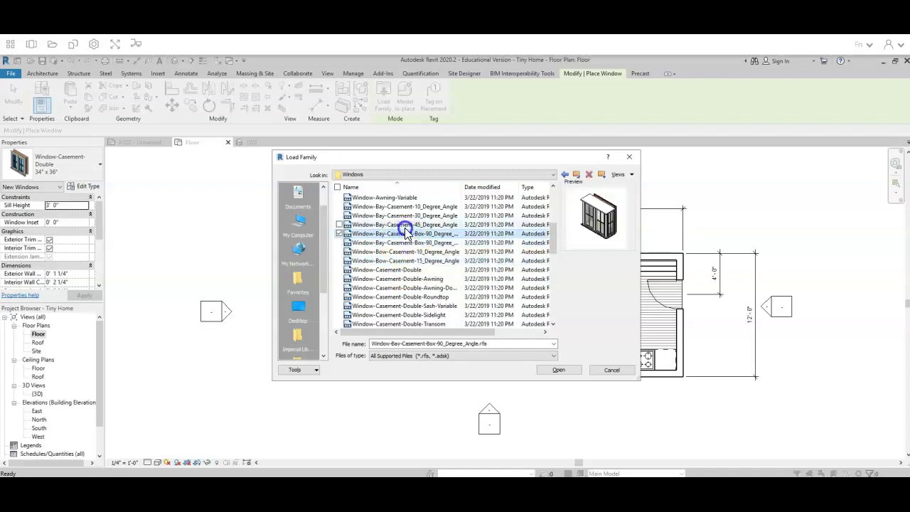
click(406, 225)
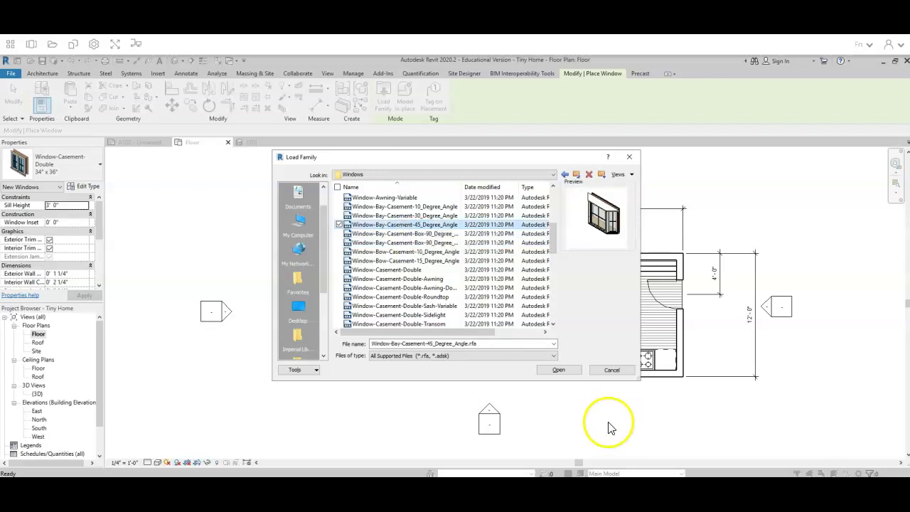
Load the bay window, place an 84" x 60" x 18" one in the south wall, and view it in 3D.
click(556, 370)
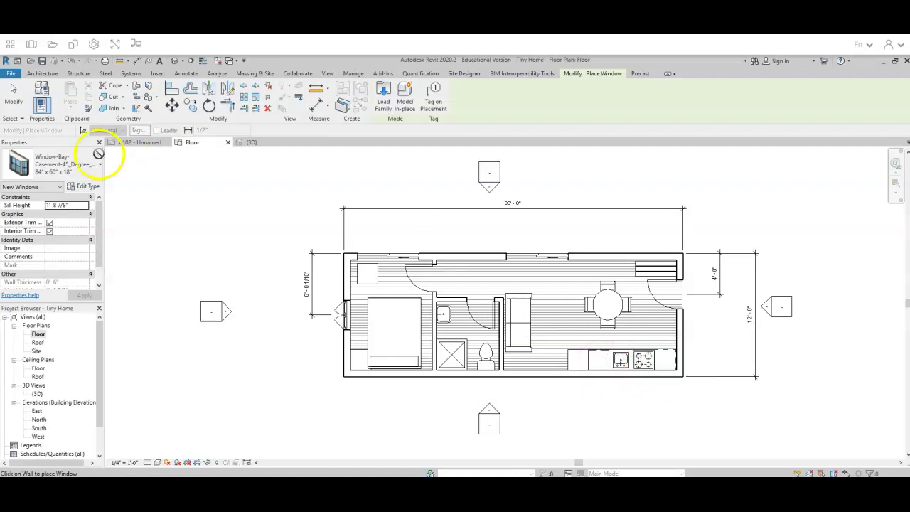
click(66, 177)
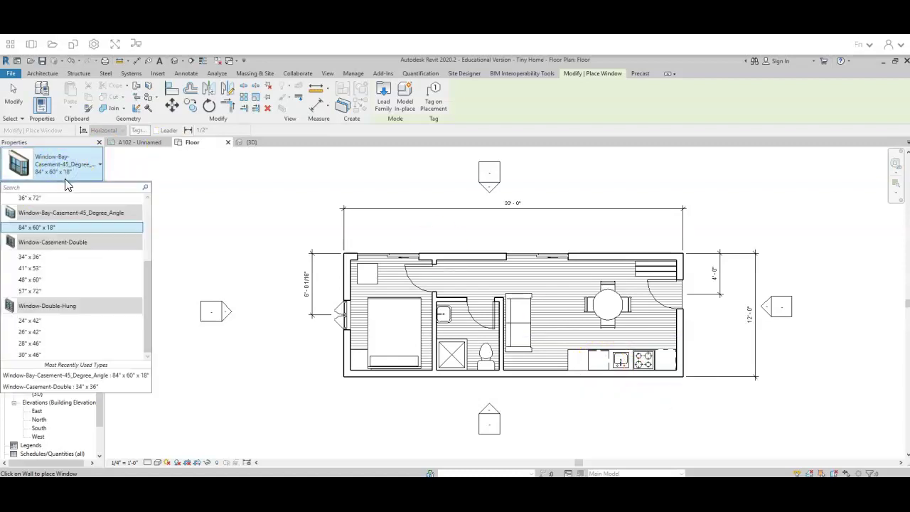
mouse_move(73, 228)
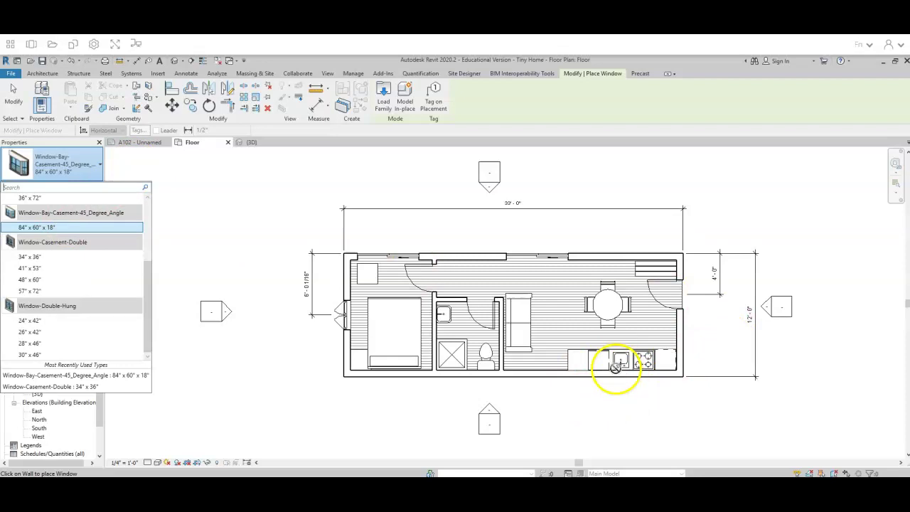
click(96, 227)
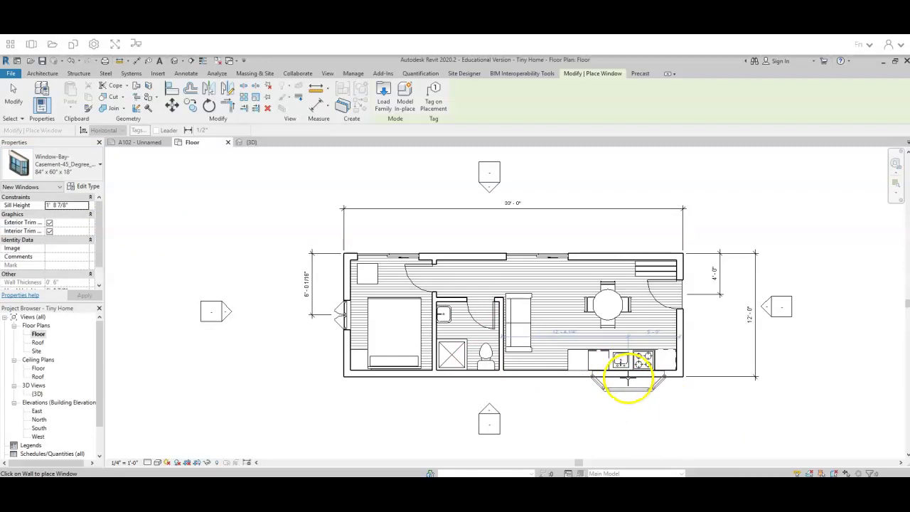
click(627, 381)
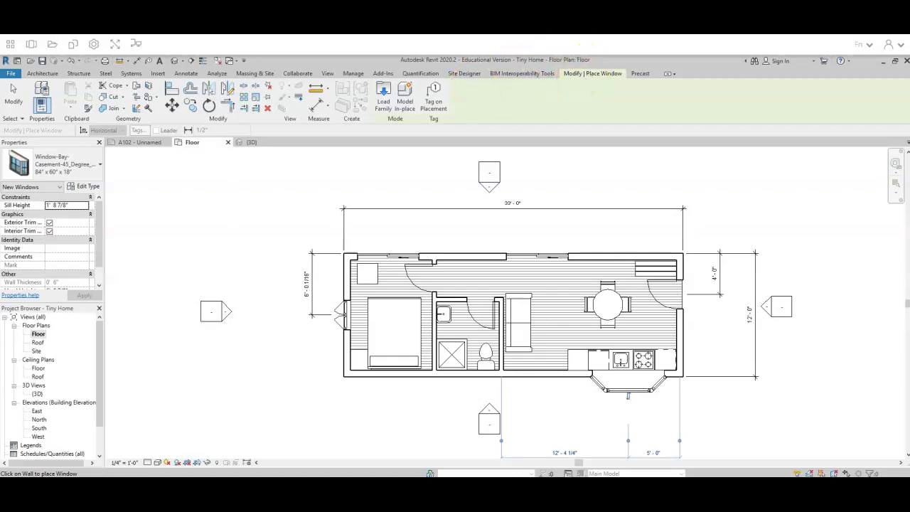
click(254, 143)
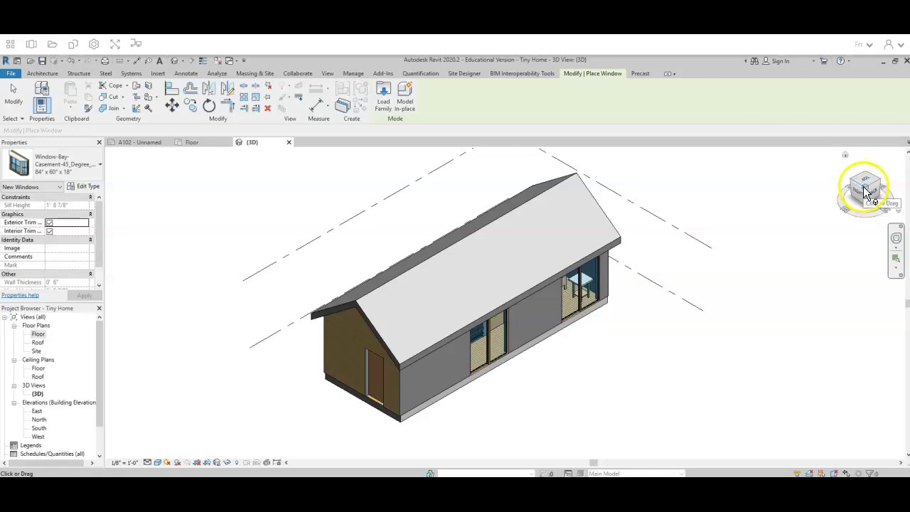
Orbit the house with the ViewCube to its other long side and end window placement.
click(866, 193)
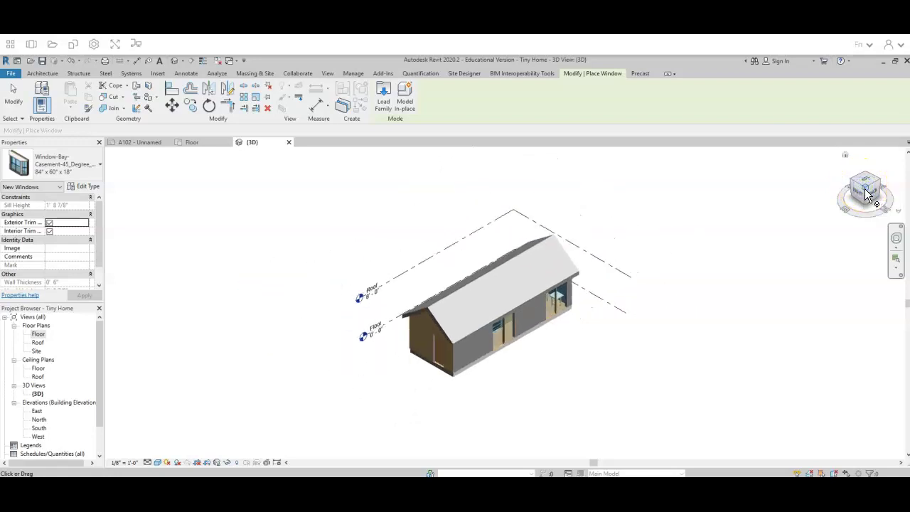
click(851, 182)
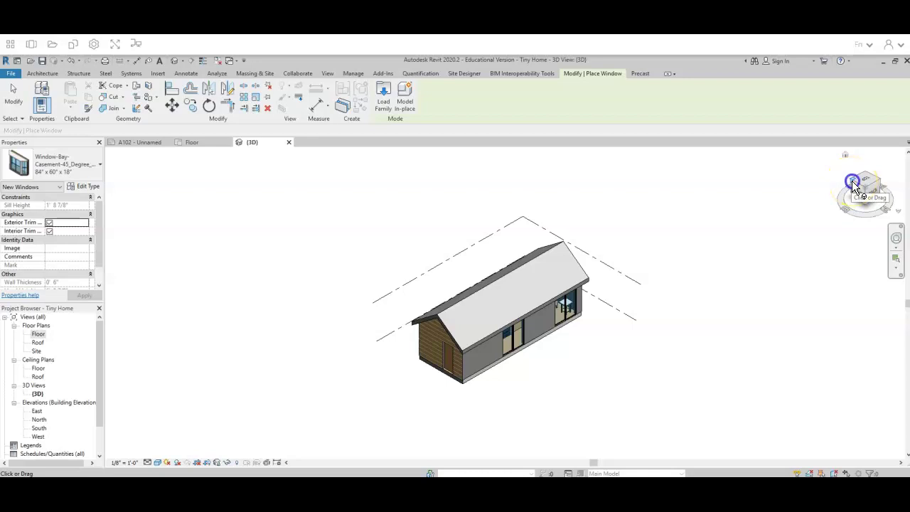
click(852, 181)
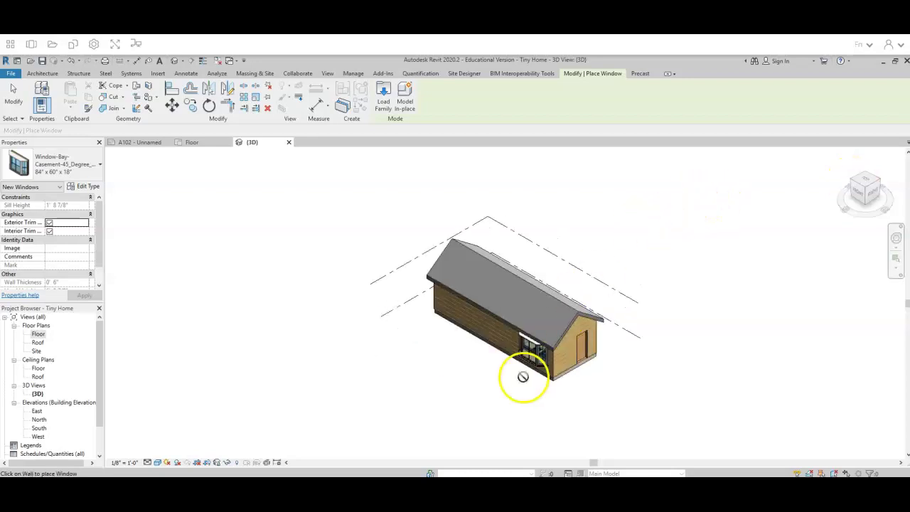
click(533, 364)
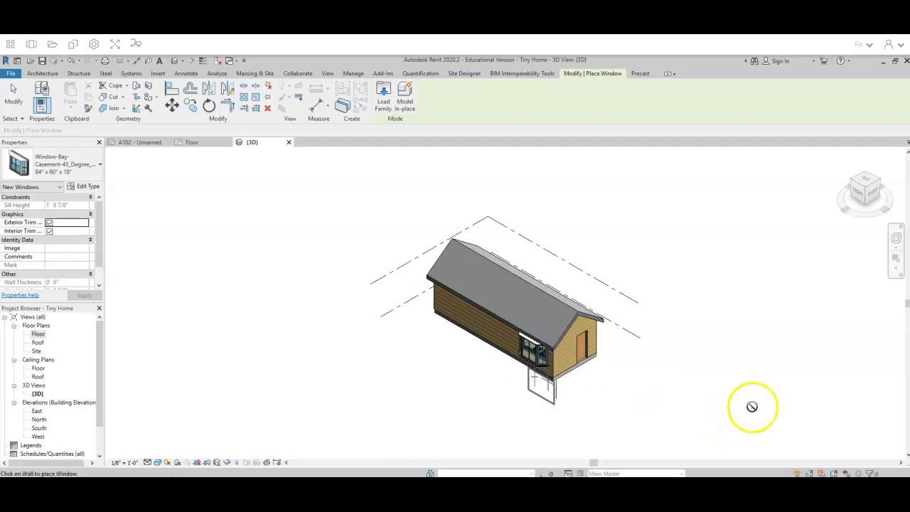
key(Escape)
key(Escape)
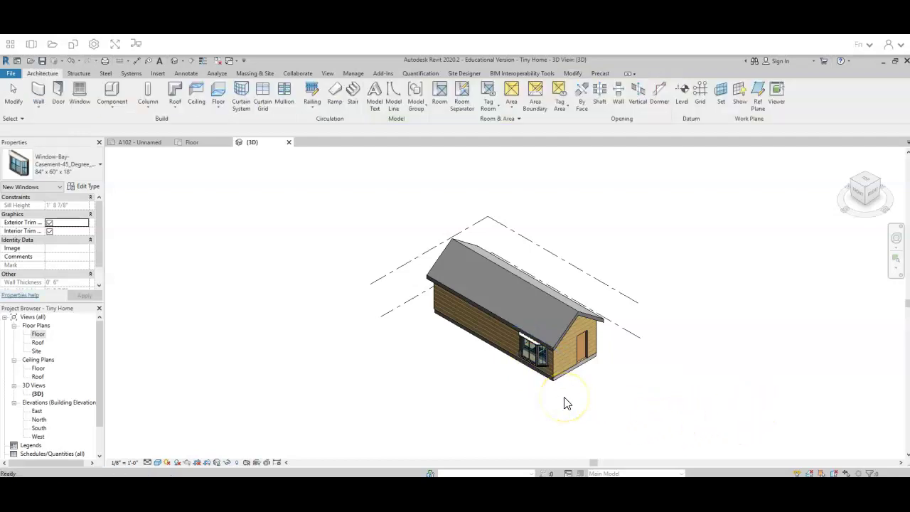
Zoom in to inspect the bay window, then return to the Floor plan.
scroll(567, 403, down, 1)
scroll(525, 360, up, 5)
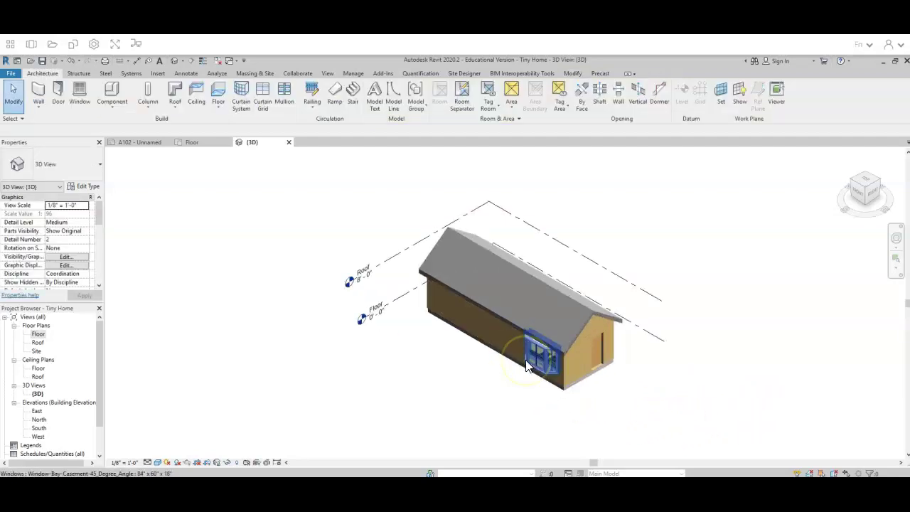
scroll(551, 345, up, 2)
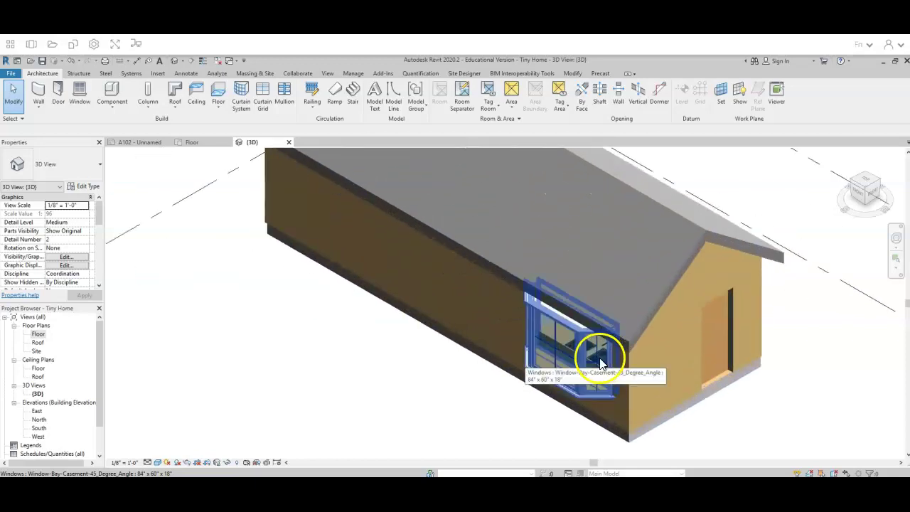
click(857, 422)
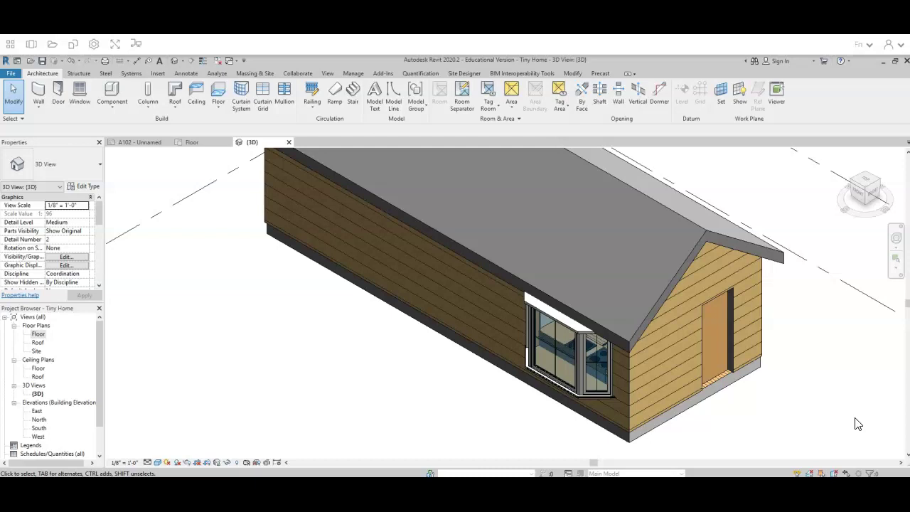
click(567, 324)
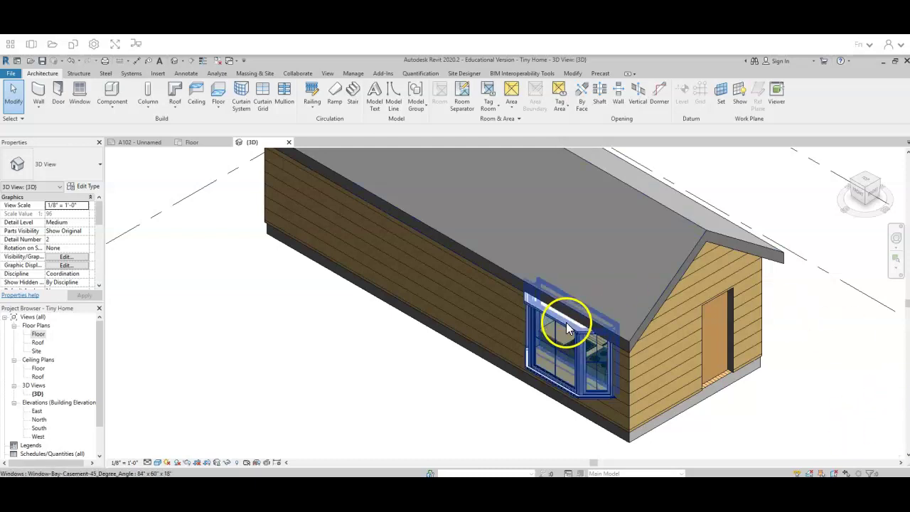
key(Escape)
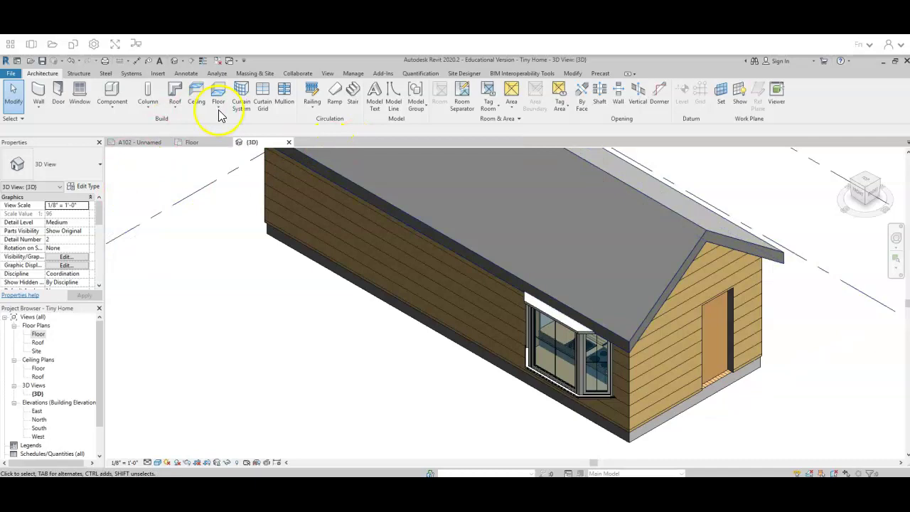
click(193, 142)
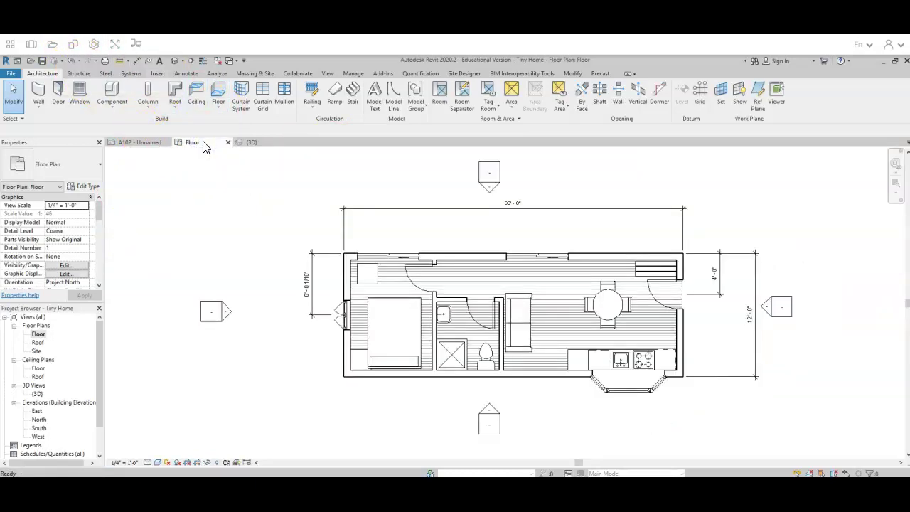
Place 57" x 72" Window-Casement-Double windows on the living-area south, bedroom south and east walls.
click(81, 92)
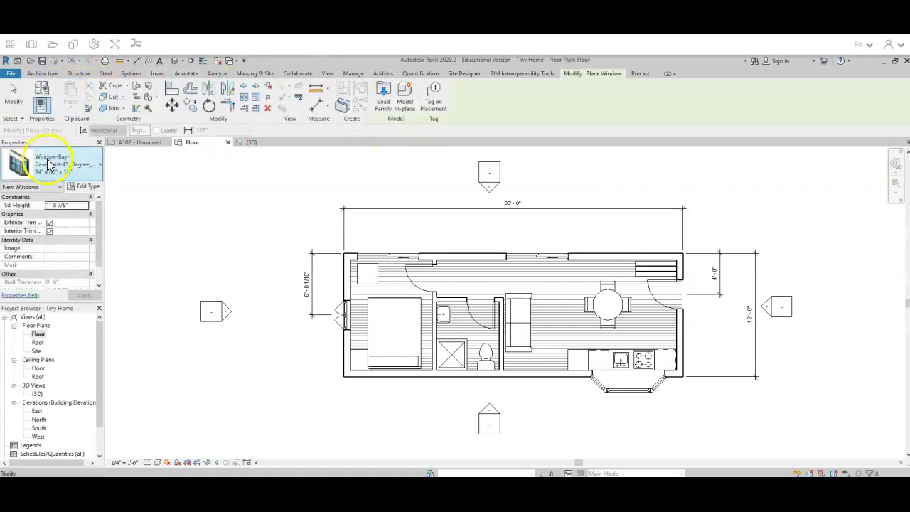
click(52, 165)
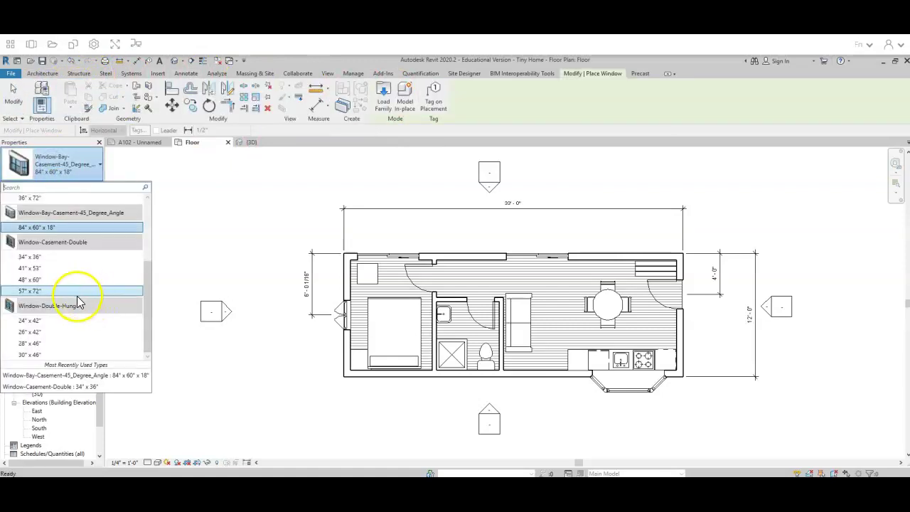
click(59, 260)
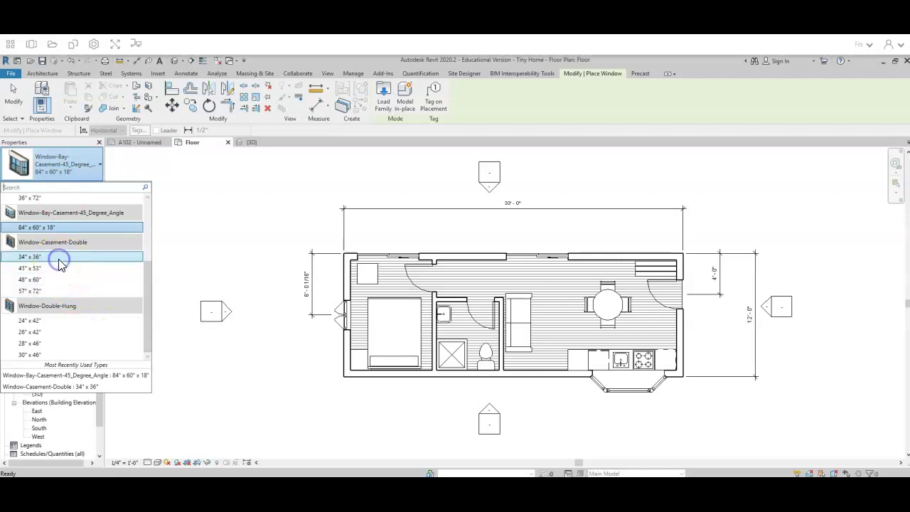
click(76, 173)
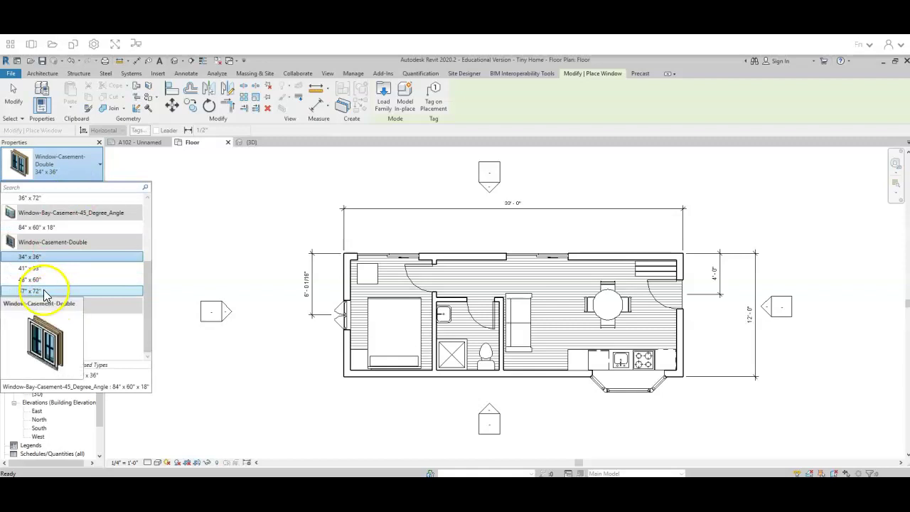
click(44, 292)
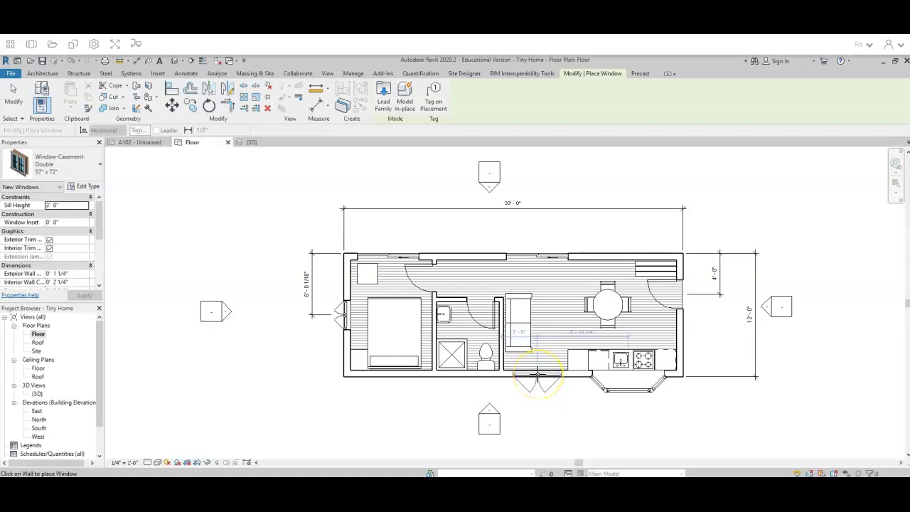
click(538, 375)
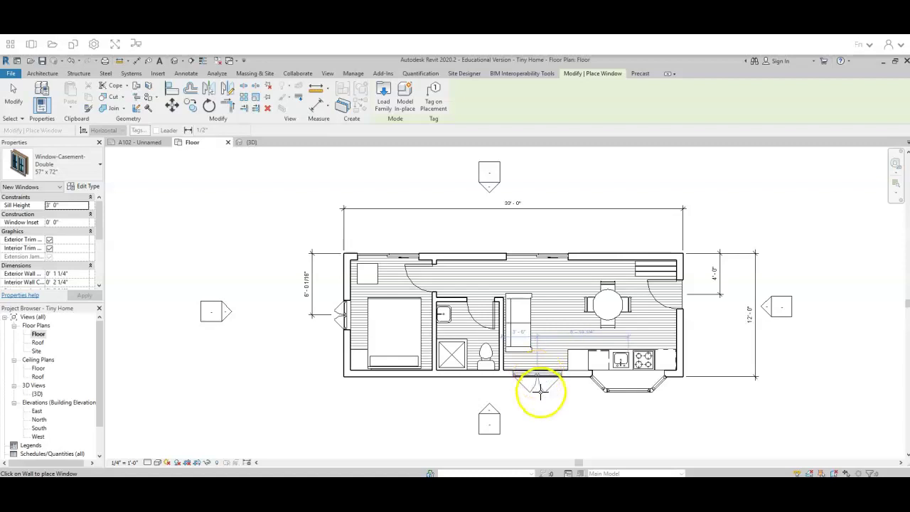
click(399, 375)
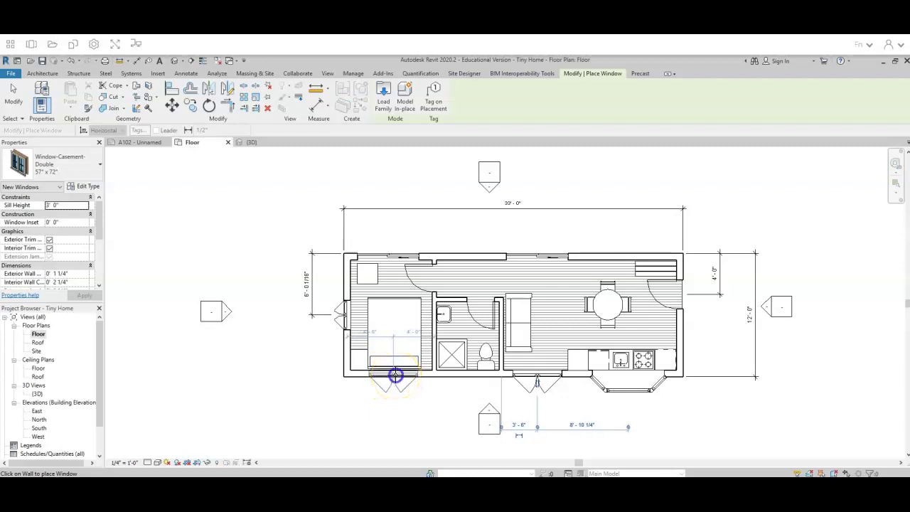
click(485, 429)
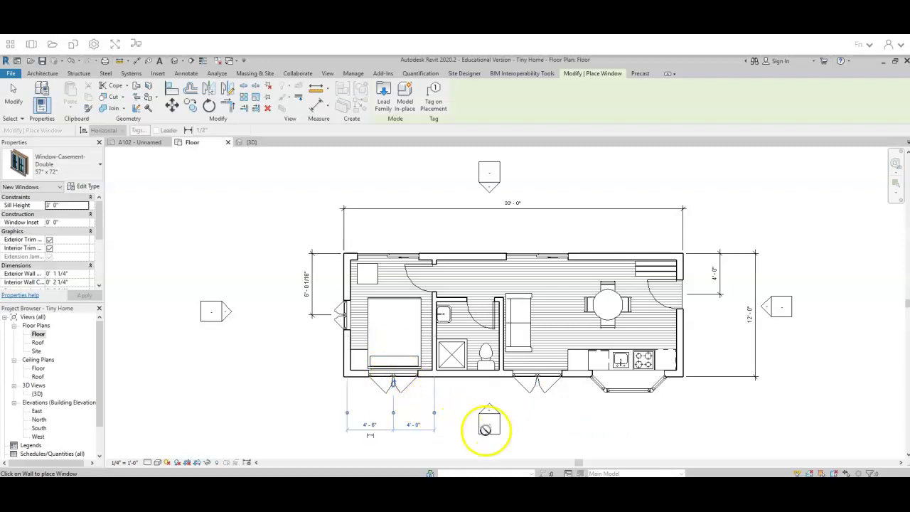
click(681, 339)
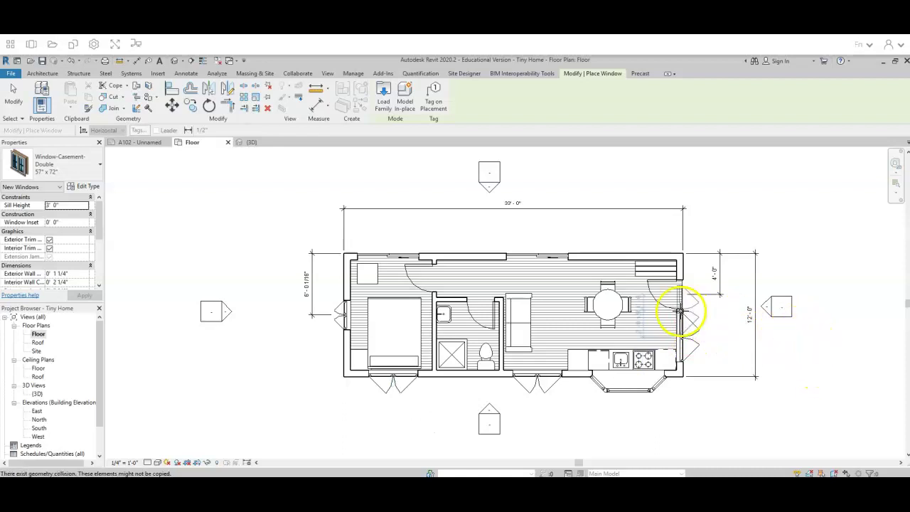
key(Escape)
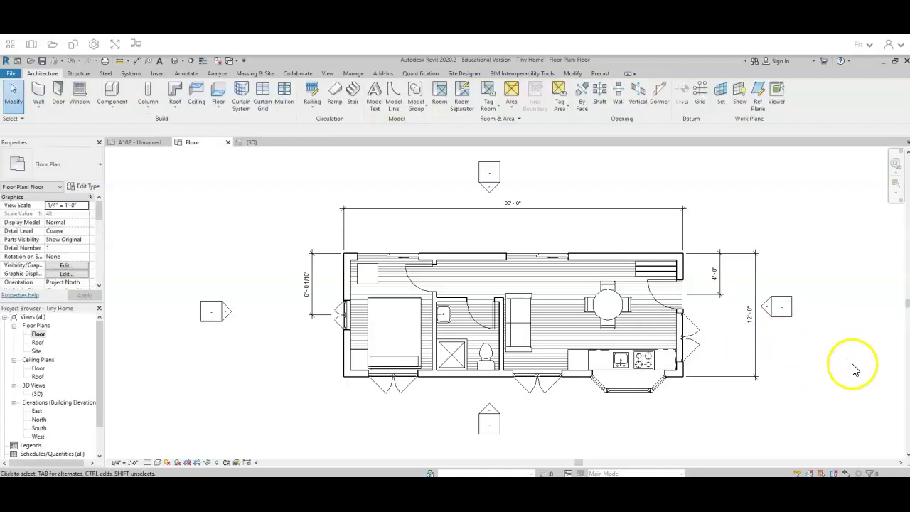
Delete the small west-wall window and center a 57" x 72" double casement on that wall.
click(349, 322)
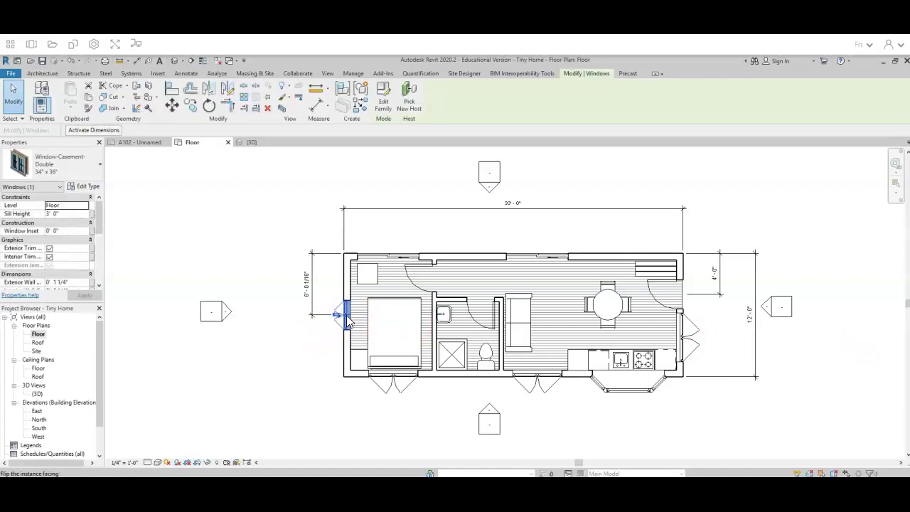
key(Escape)
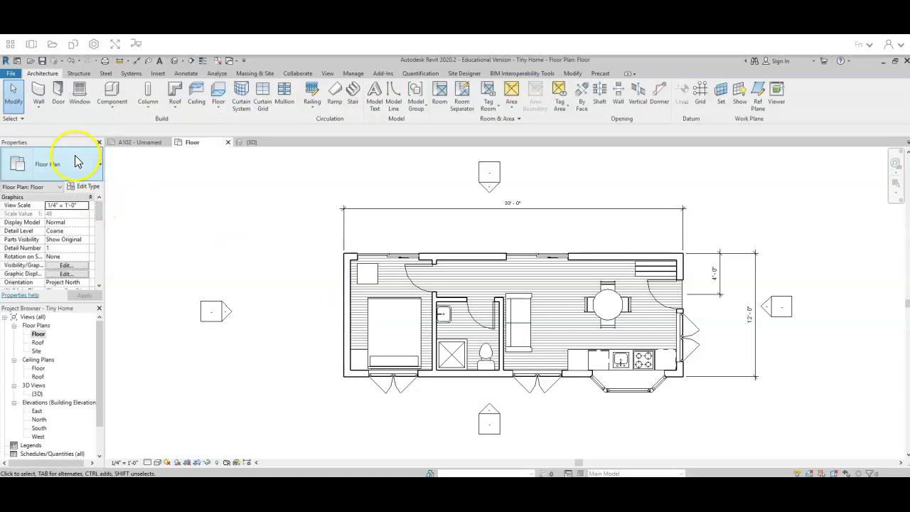
click(80, 91)
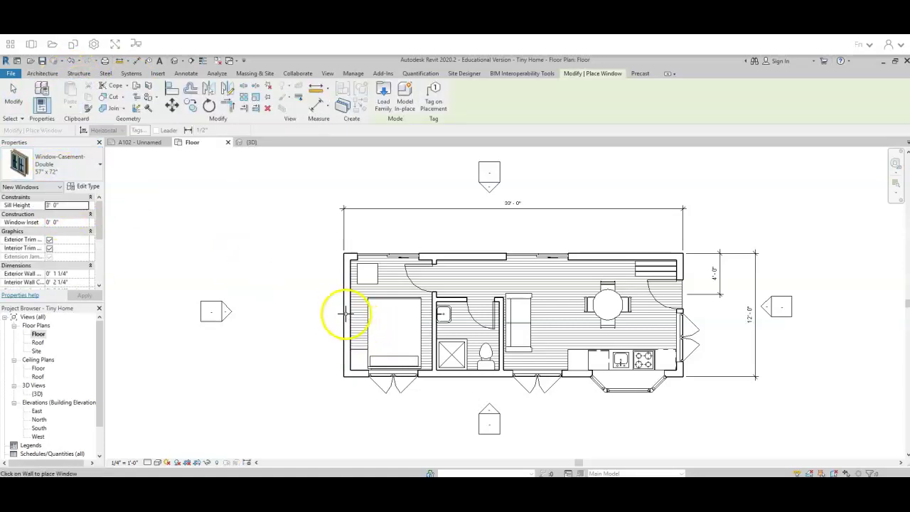
click(52, 169)
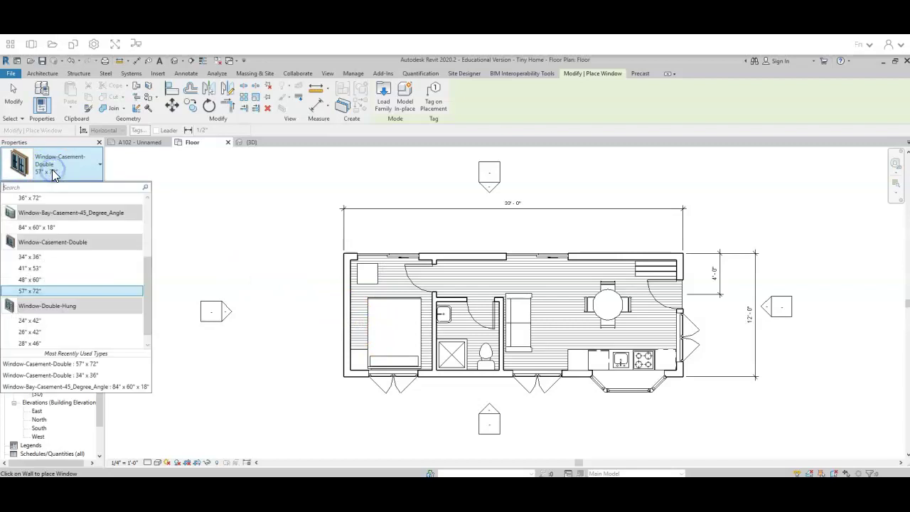
click(59, 292)
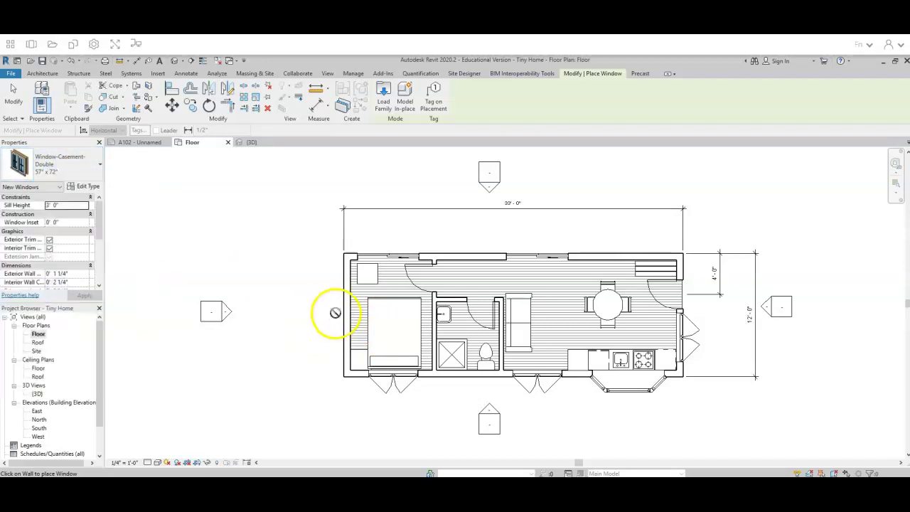
click(347, 314)
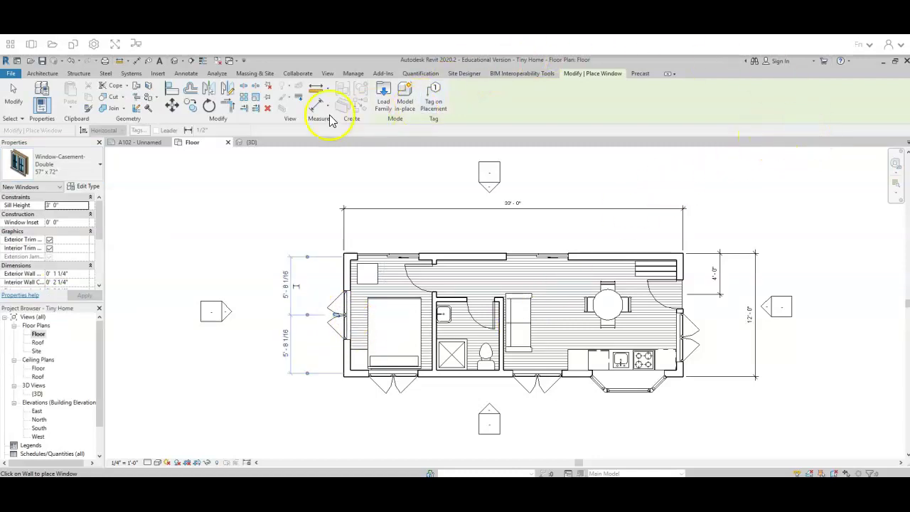
Switch to 3D and orbit the tiny home through ViewCube corners to inspect the new windows.
click(249, 143)
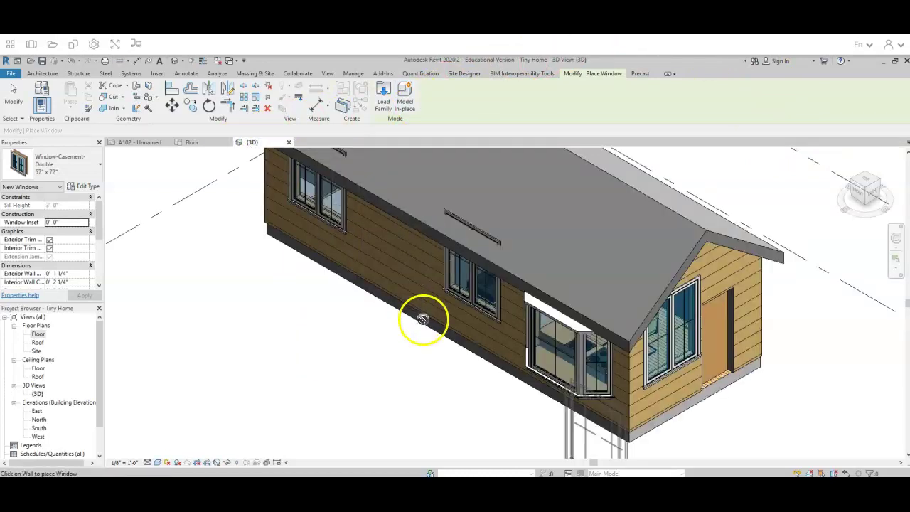
key(Escape)
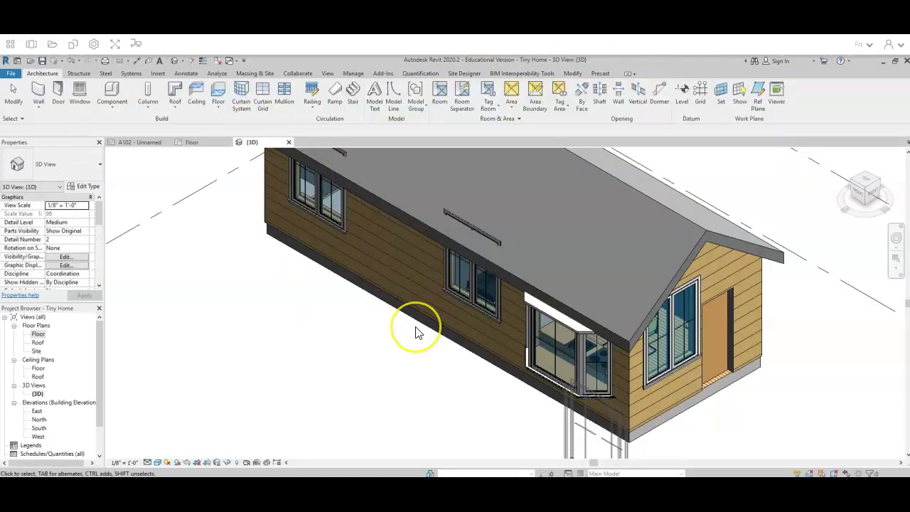
scroll(415, 326, down, 1)
scroll(416, 326, up, 2)
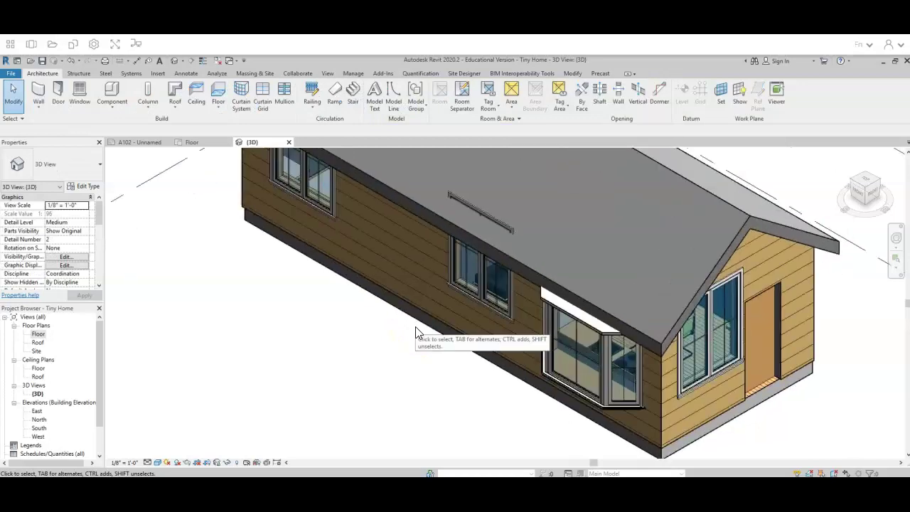
scroll(412, 330, down, 2)
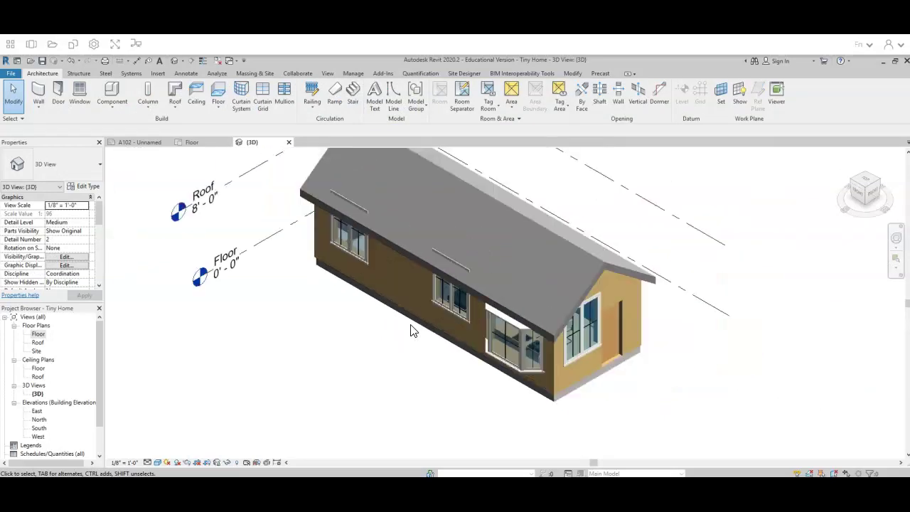
click(880, 182)
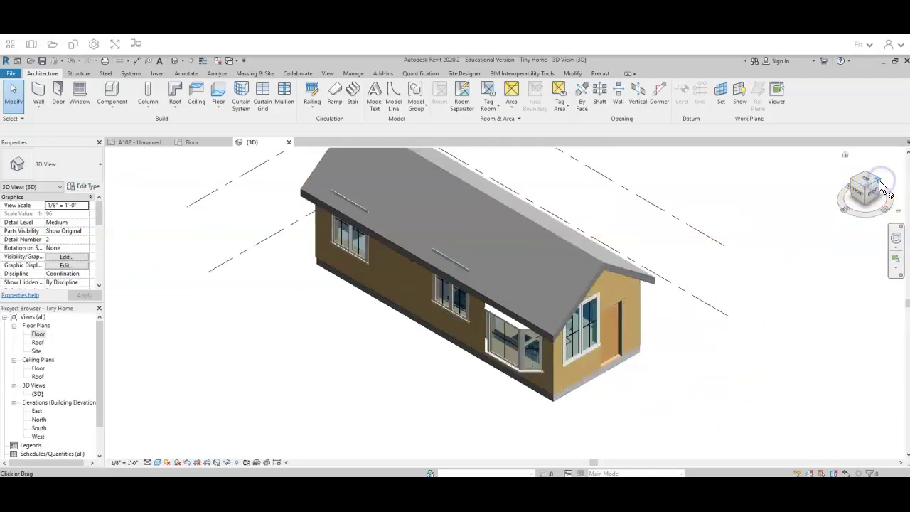
click(880, 186)
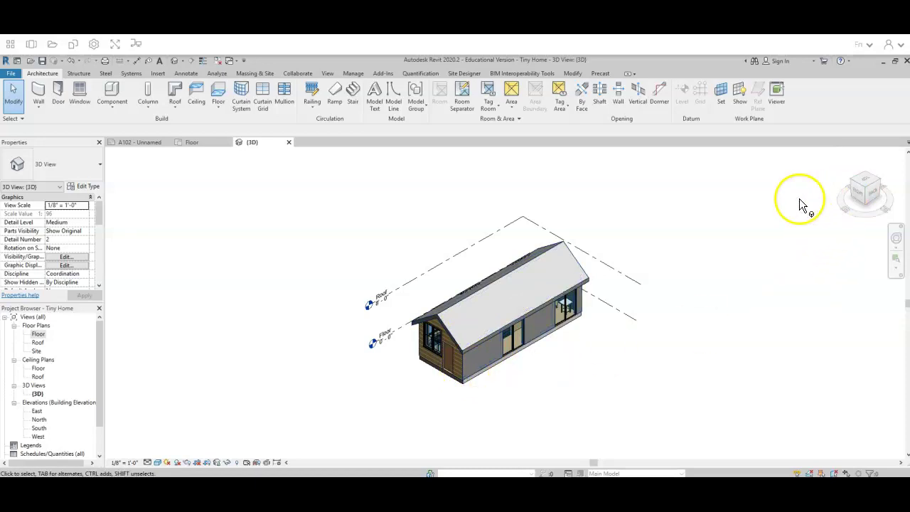
click(881, 184)
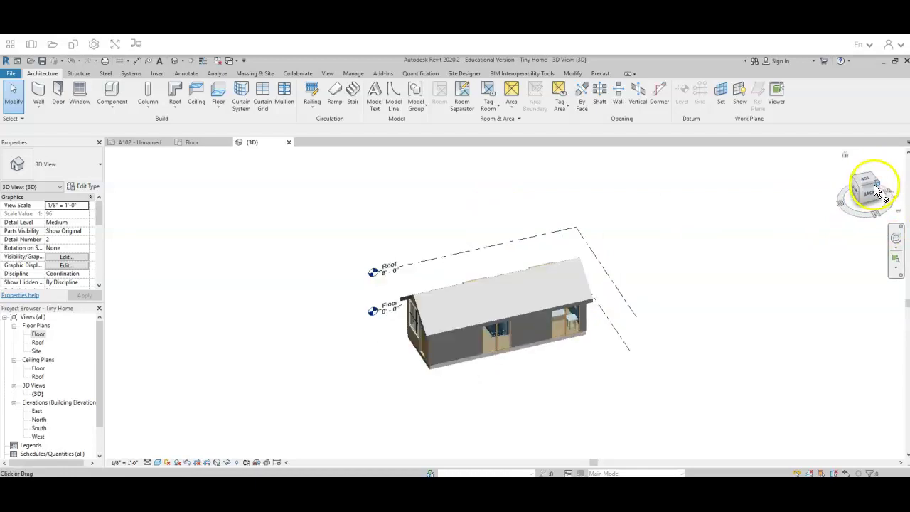
click(882, 183)
click(548, 363)
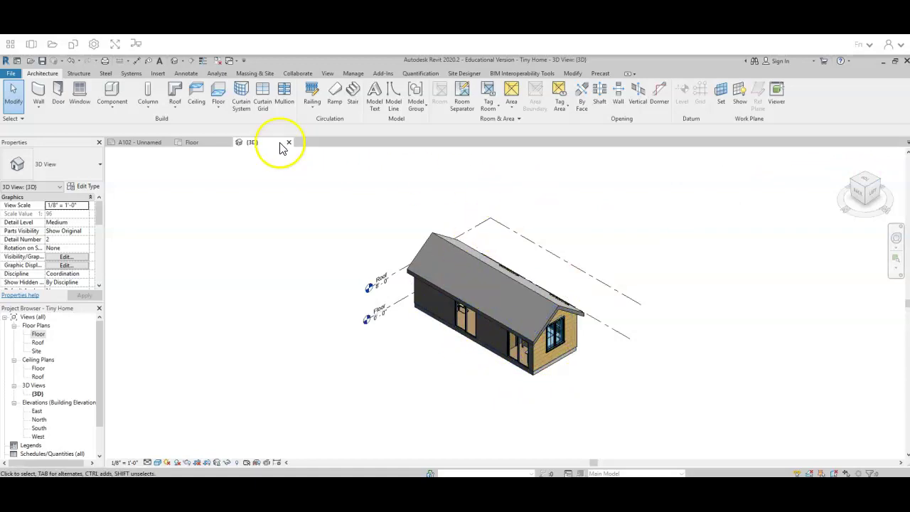
Go back to the Tiny Home Floor plan showing the placed casement windows.
click(206, 143)
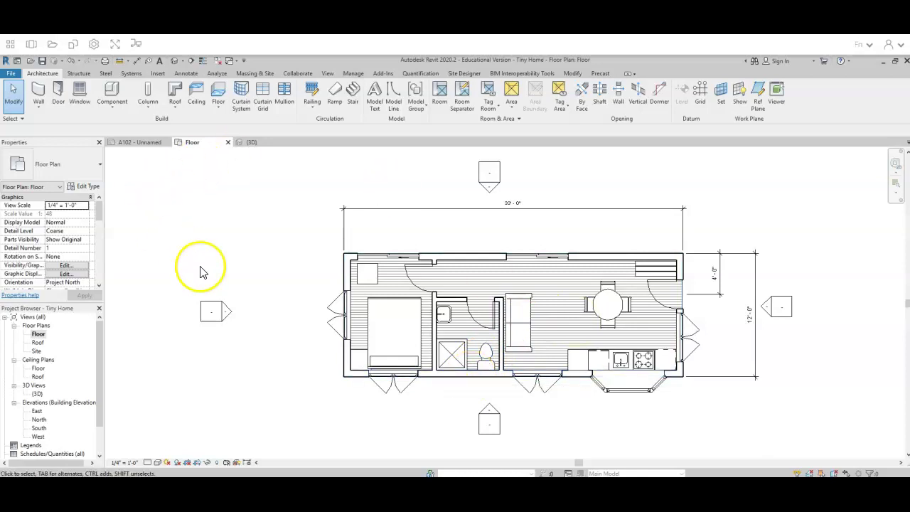
click(136, 61)
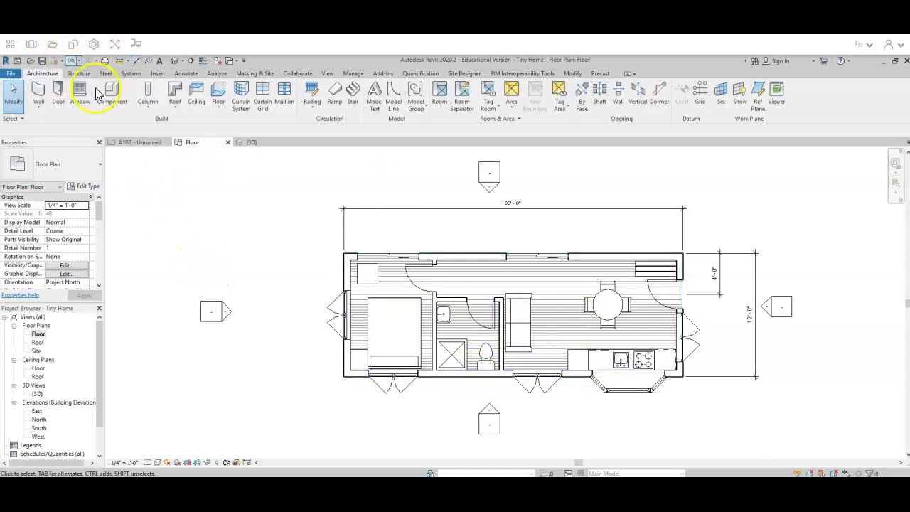